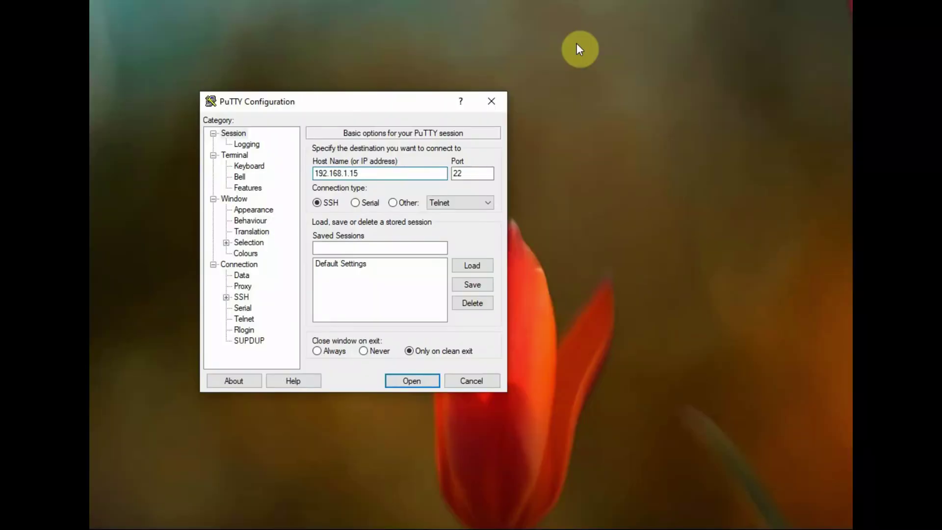
- Over SSH, enable the Pi's VNC Server with raspi-config under Interface Options, then close PuTTY
click(413, 381)
text(sudo raspi-conf)
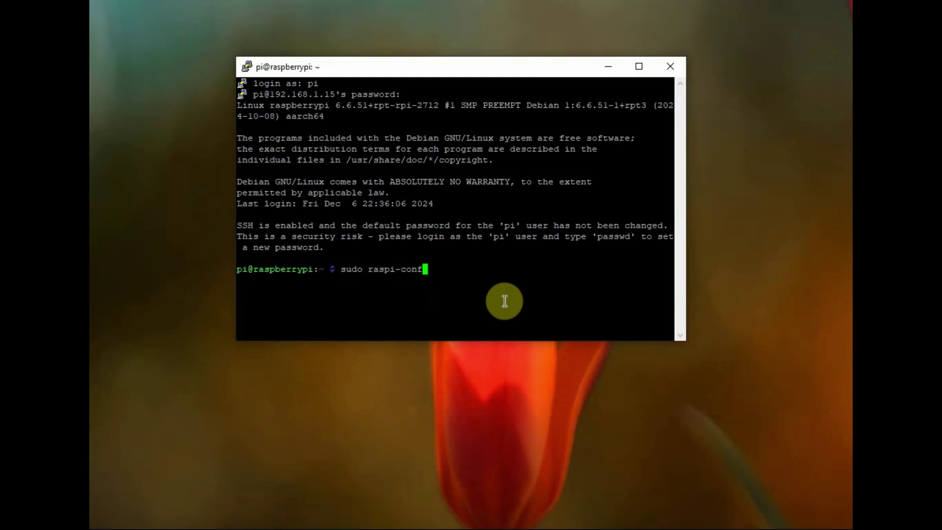
text(ig)
key(Return)
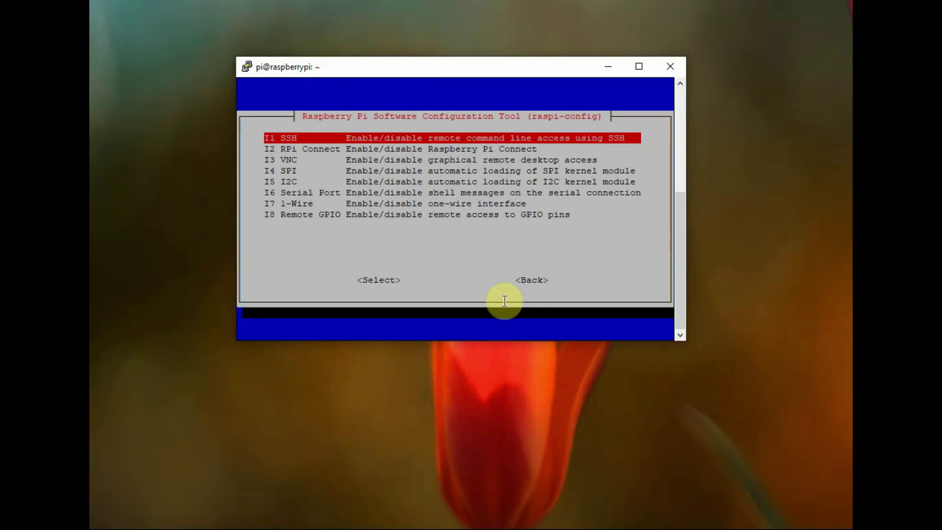
key(Return)
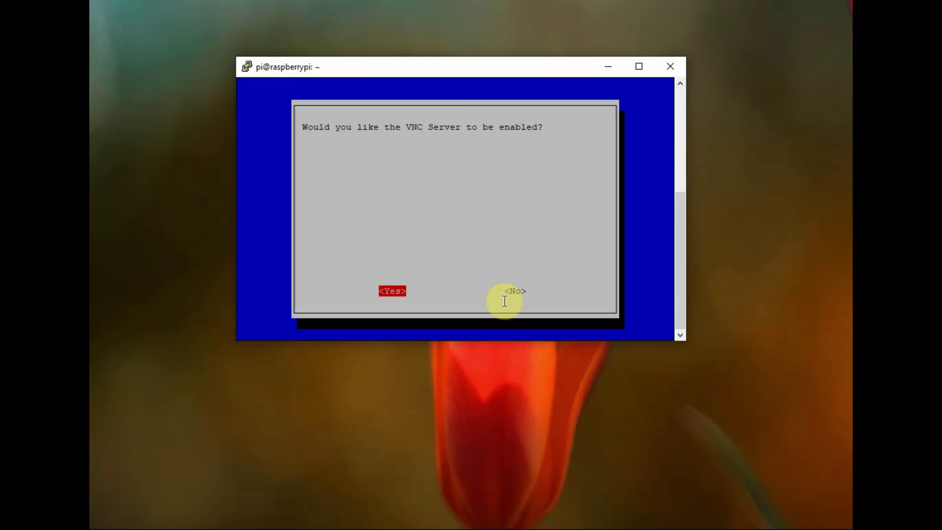
key(Return)
key(Return)
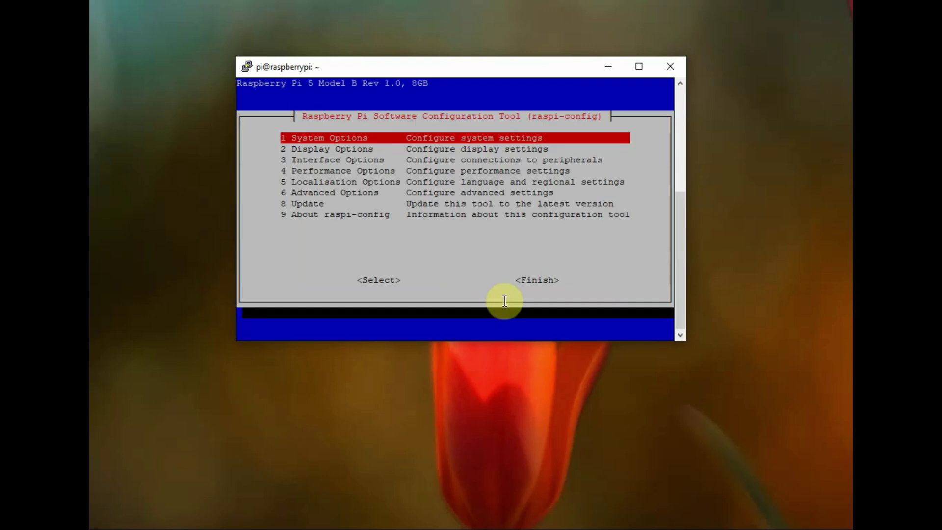
key(Return)
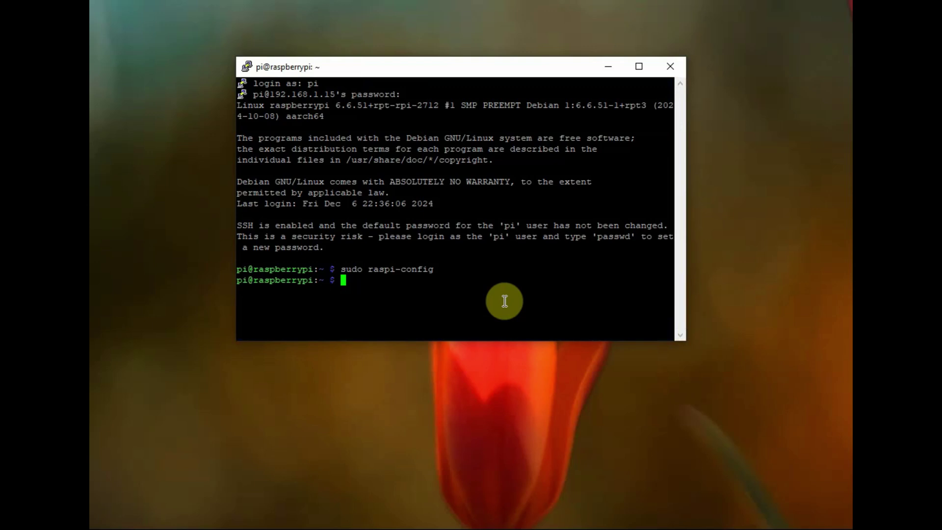
click(668, 67)
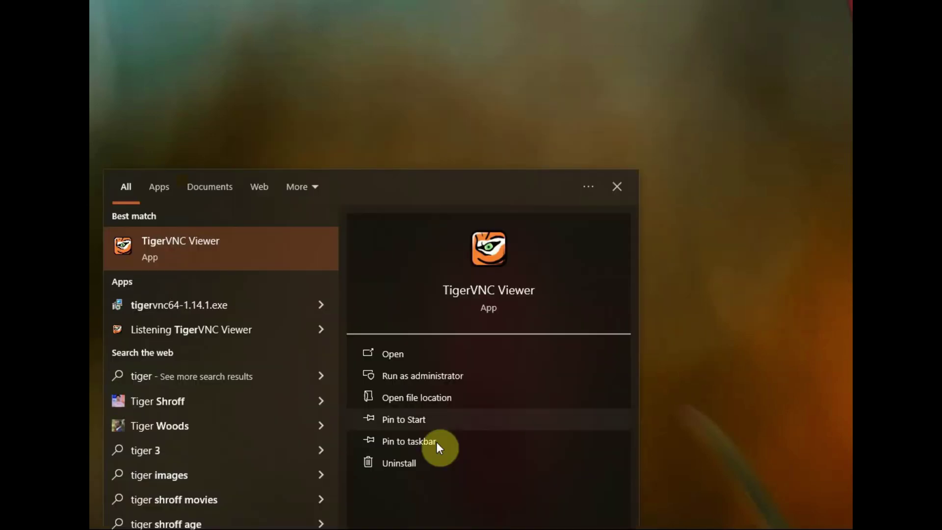
- Connect TigerVNC Viewer to the Pi, open a terminal, and run apt update, rpi-eeprom-update and raspi-config
click(472, 290)
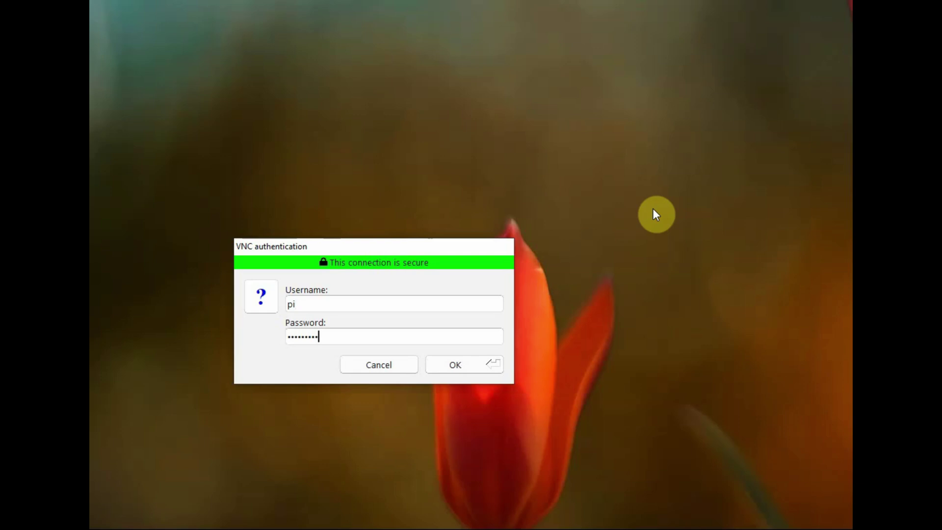
key(Return)
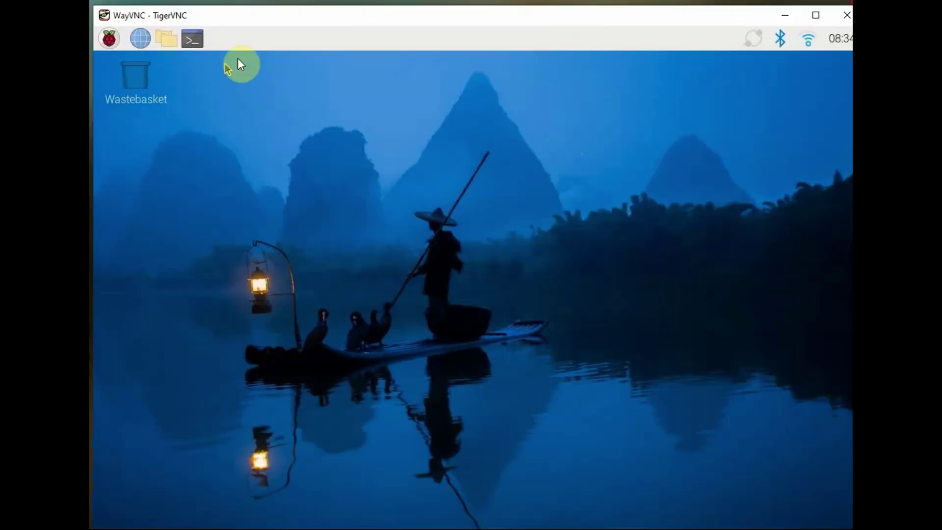
click(190, 41)
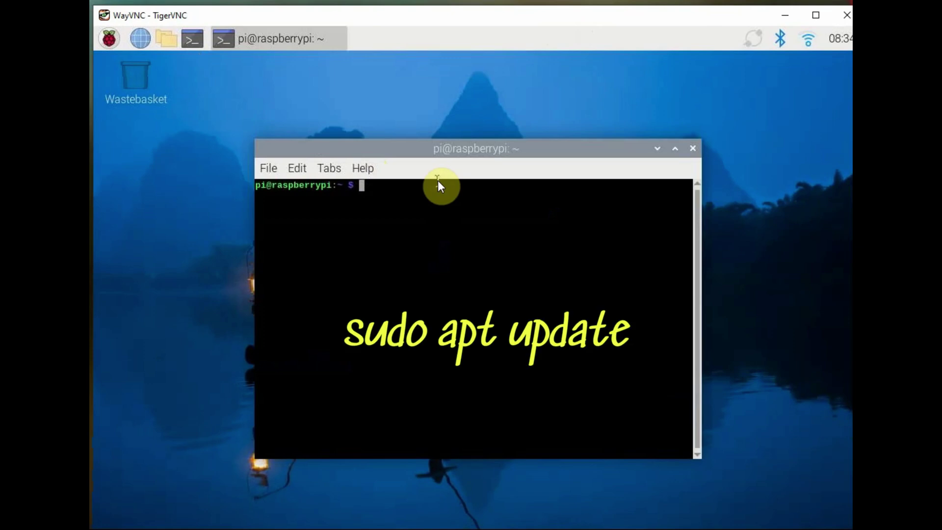
text(sudo rpi-eeprom-update)
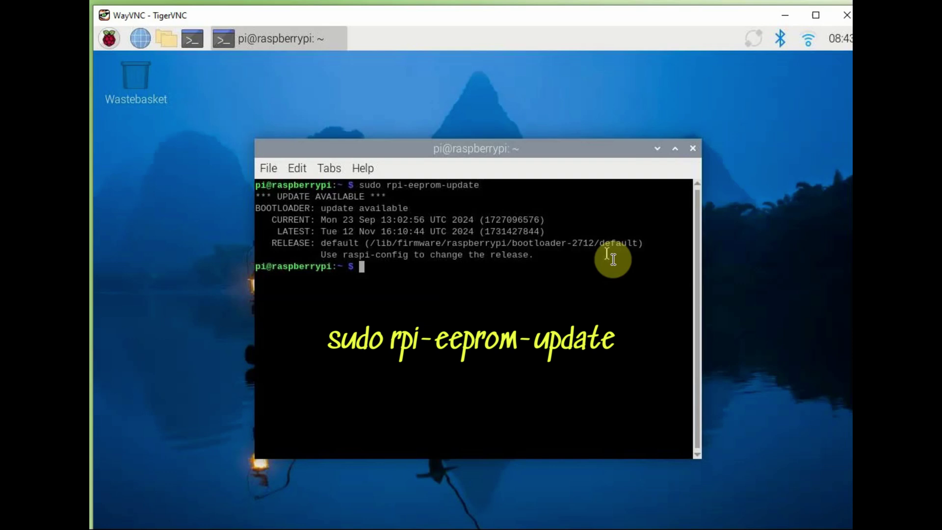
text(sudo ras)
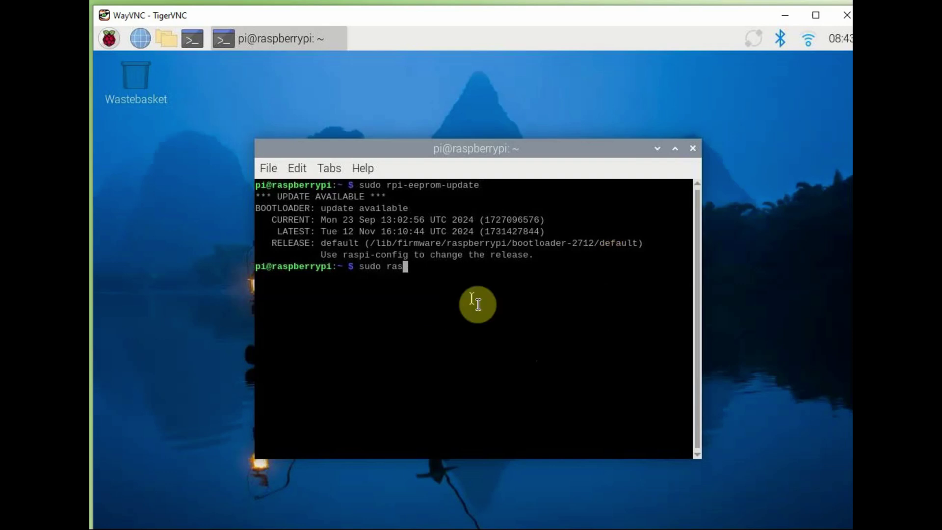
text(pi-conf)
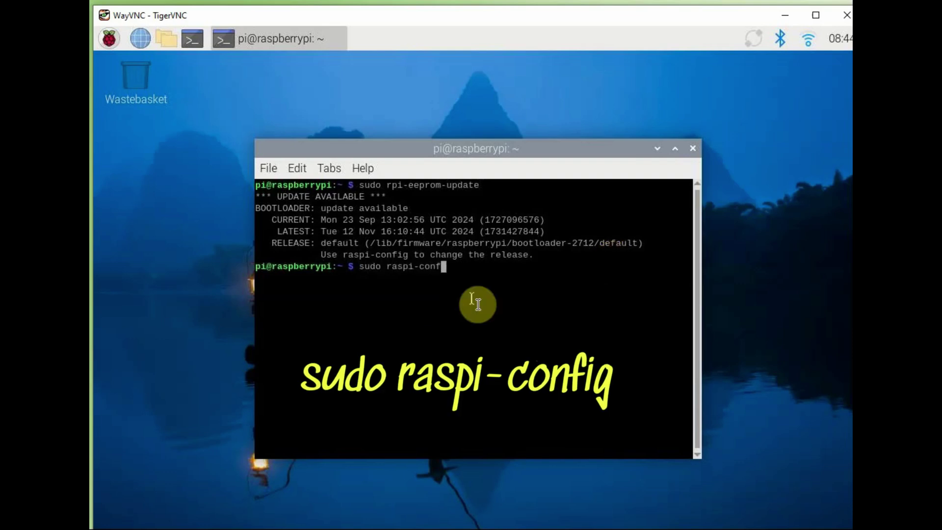
text(ig)
- Launch raspi-config and open its Advanced Options menu
key(Return)
key(Down)
key(Down)
key(Down)
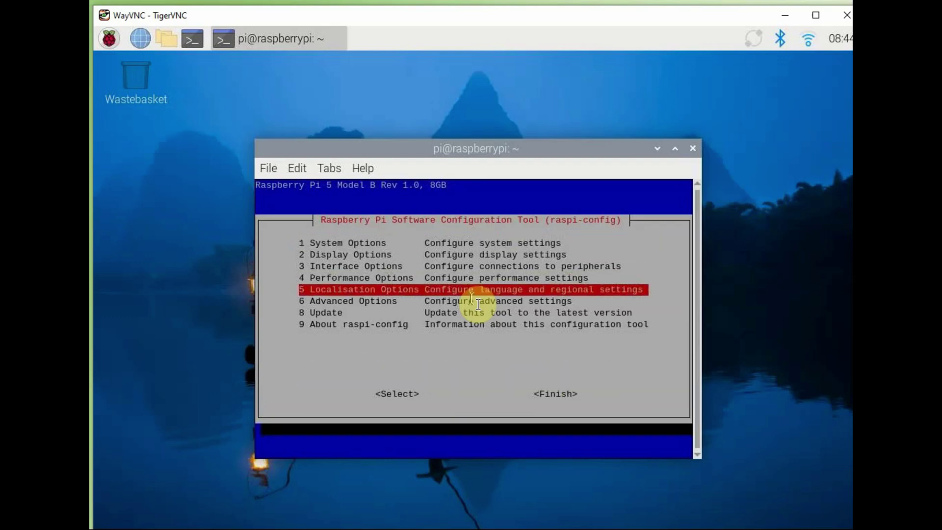
key(Down)
key(Return)
key(Down)
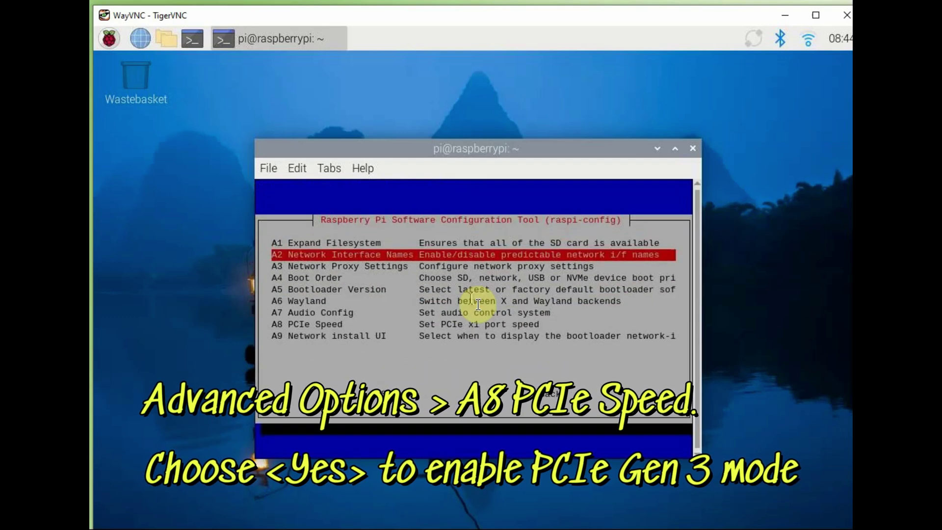
key(Down)
key(Down)
key(Escape)
key(Down)
key(Down)
key(Down)
key(Up)
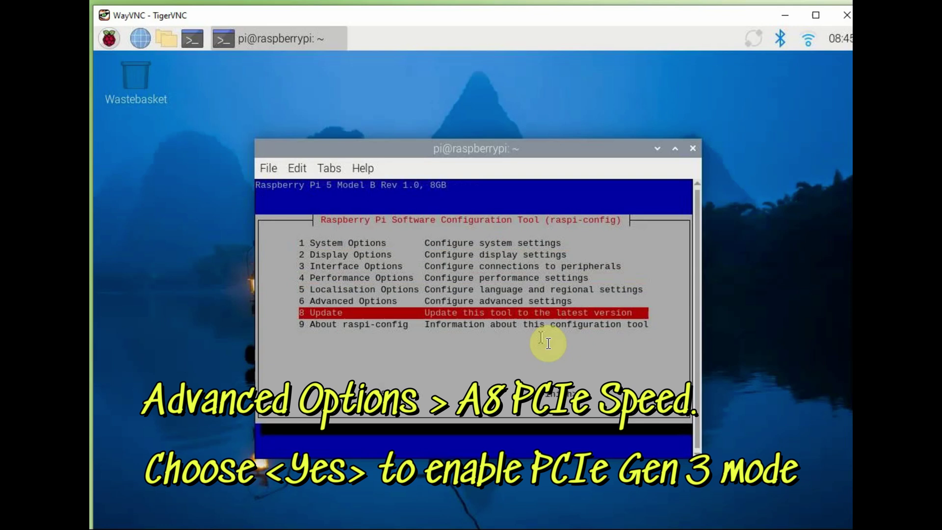
key(Up)
key(Return)
- Set A8 PCIe Speed to Yes, enabling PCIe Gen 3
key(Down)
key(Down)
key(Down)
key(Down)
key(Down)
key(Down)
key(Down)
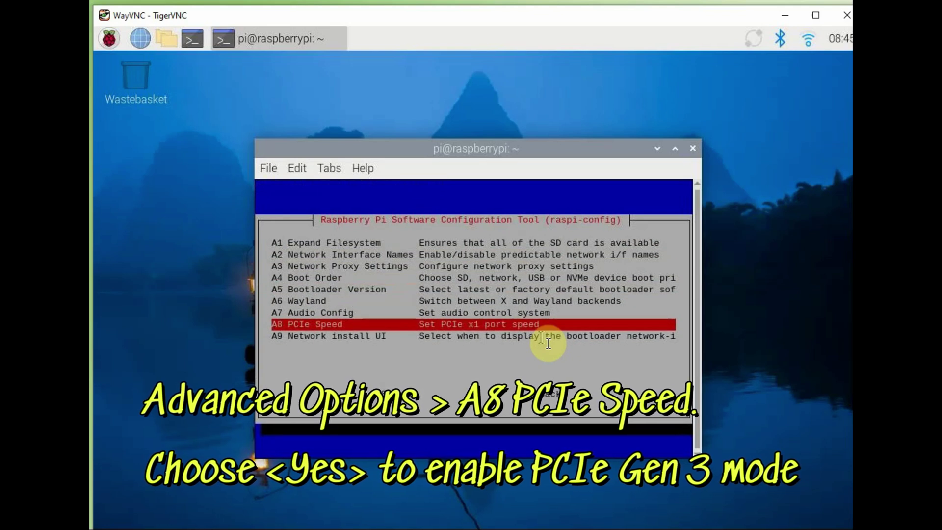
key(Return)
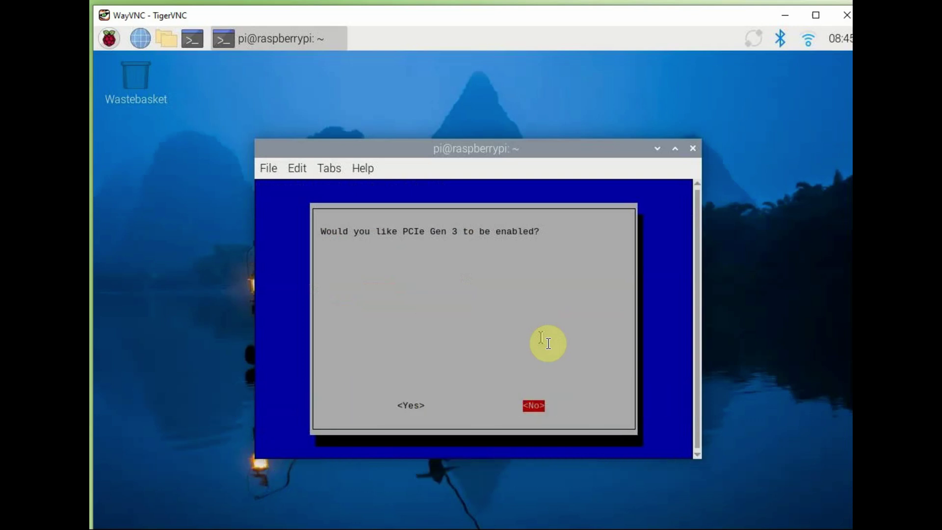
key(Left)
key(Return)
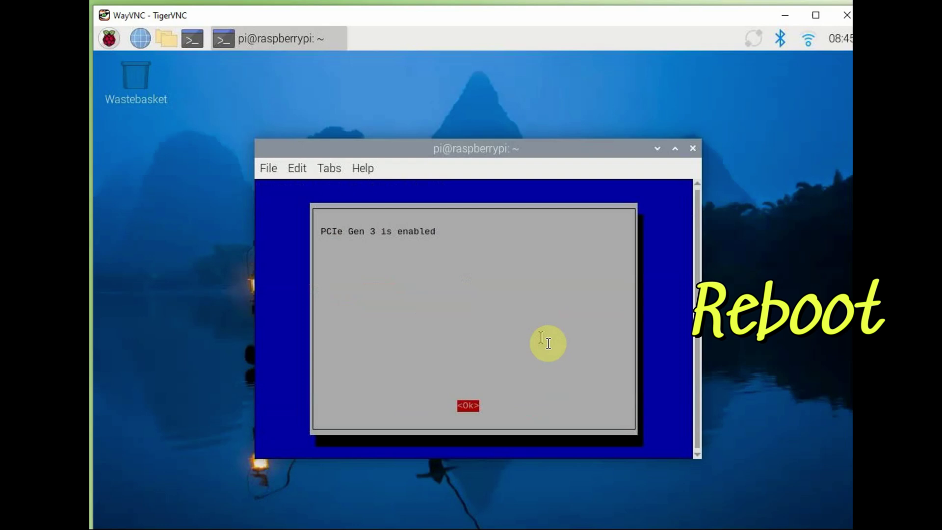
key(Return)
- Finish and exit raspi-config
key(Tab)
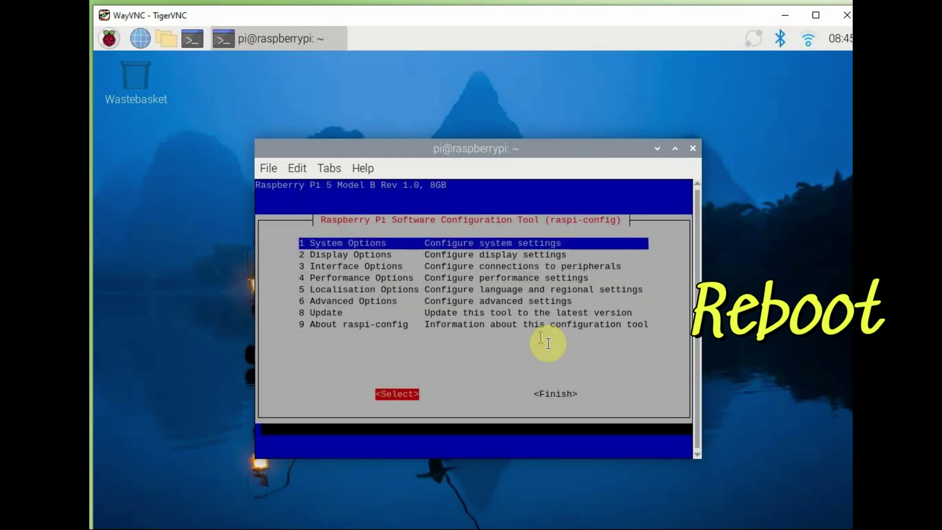
key(Tab)
key(Return)
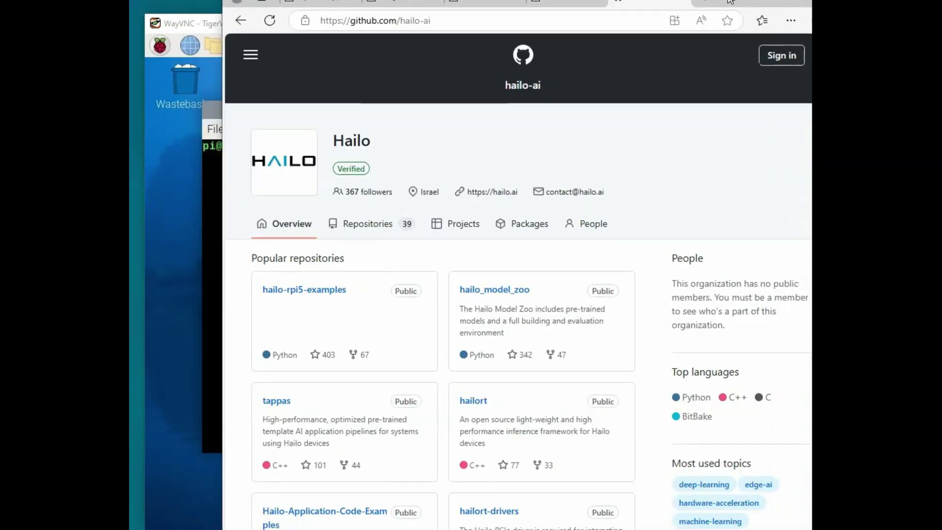
- Open doc/basic-pipelines.md in the hailo-ai/hailo-rpi5-examples GitHub repository
drag(666, 1, 662, 1)
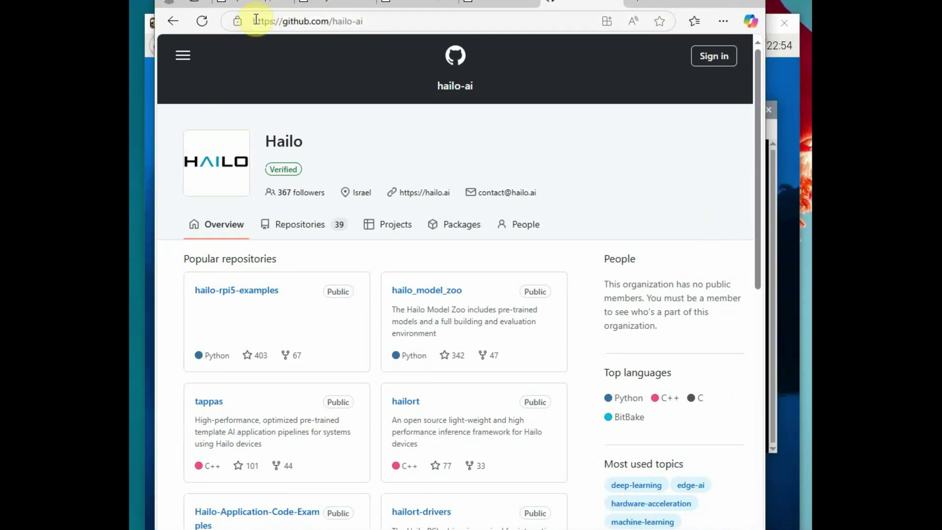
drag(255, 21, 369, 18)
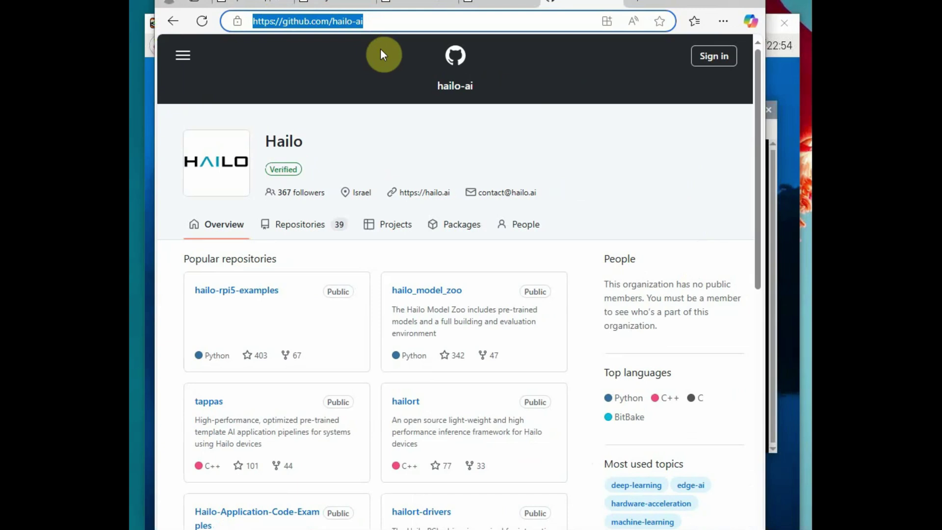
click(259, 294)
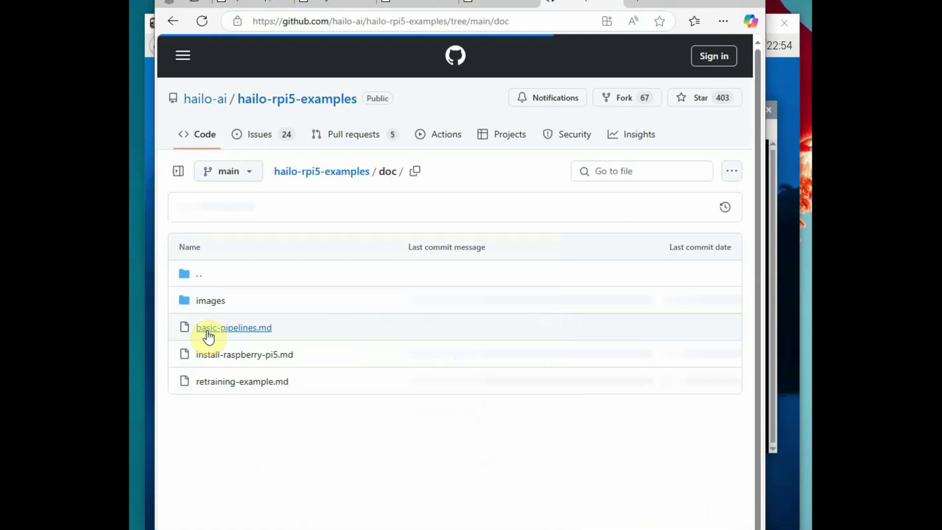
click(234, 335)
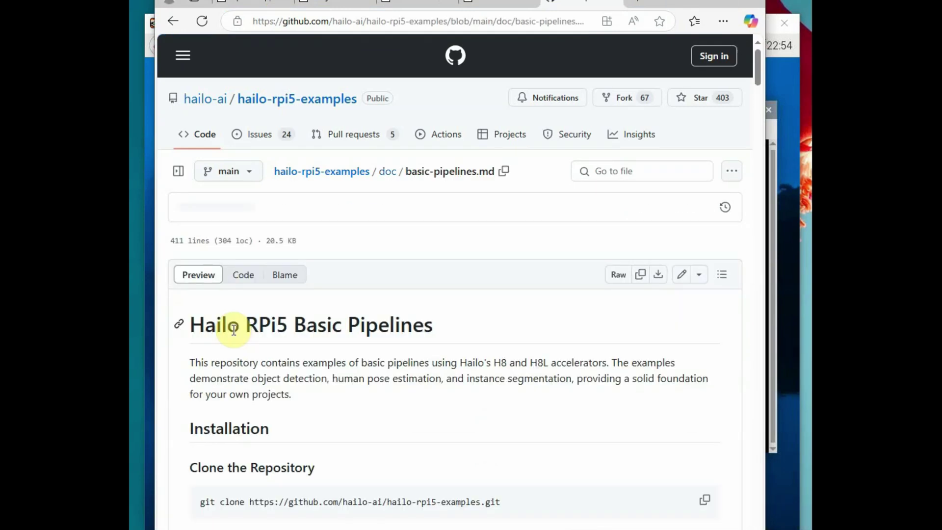
- Copy the git clone command under Clone the Repository and paste it into the Pi terminal
scroll(325, 304, down, 4)
scroll(325, 304, down, 3)
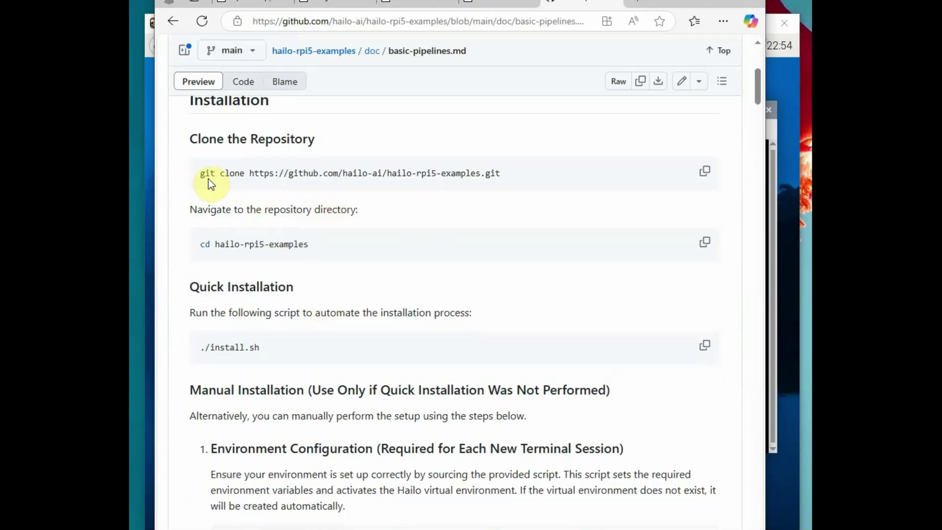
click(706, 172)
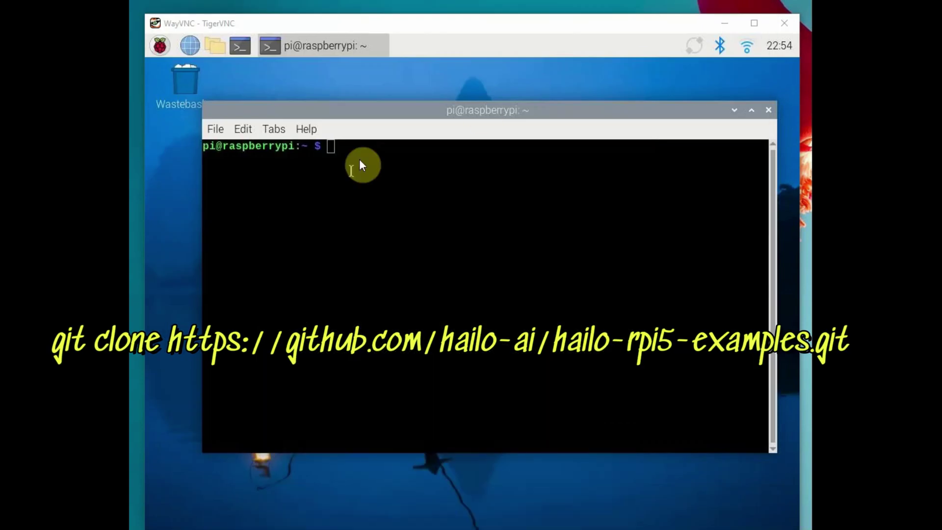
key(ctrl+shift+v)
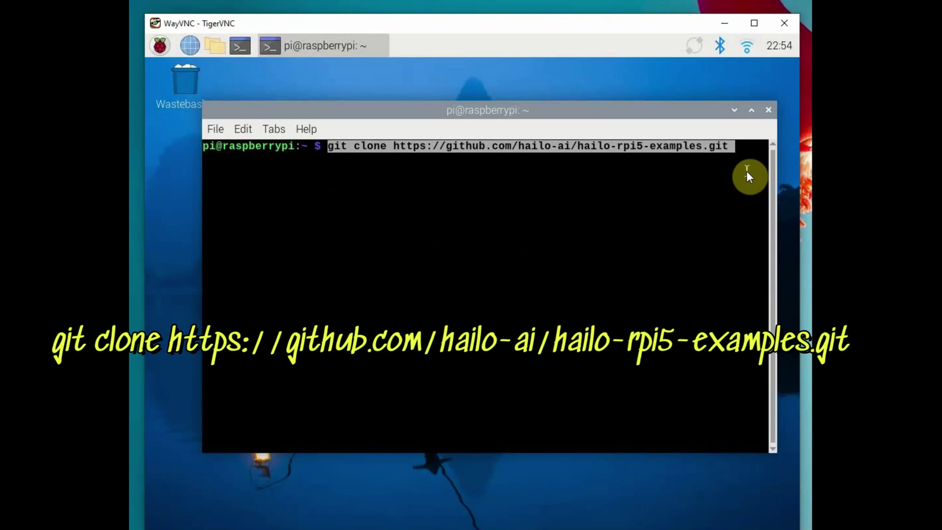
- Clone hailo-rpi5-examples and list the home directory
key(Return)
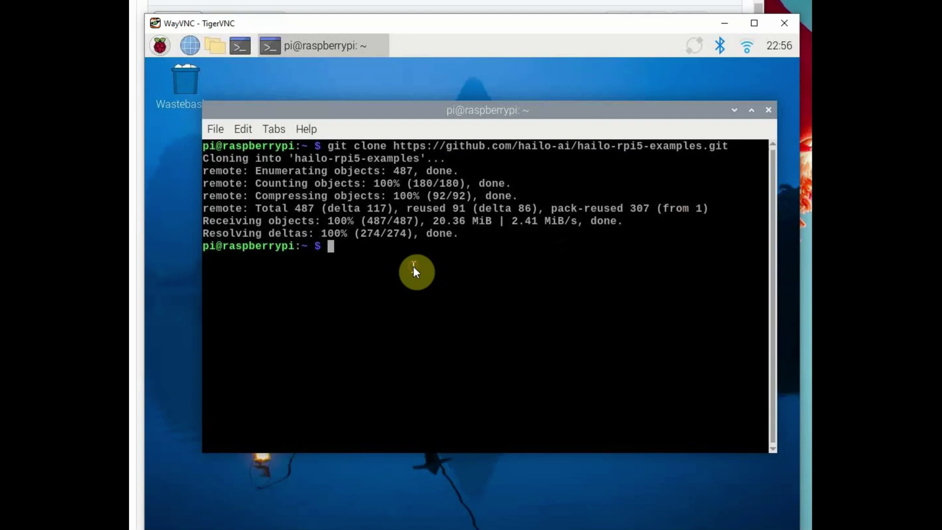
text(l)
text(s)
key(Return)
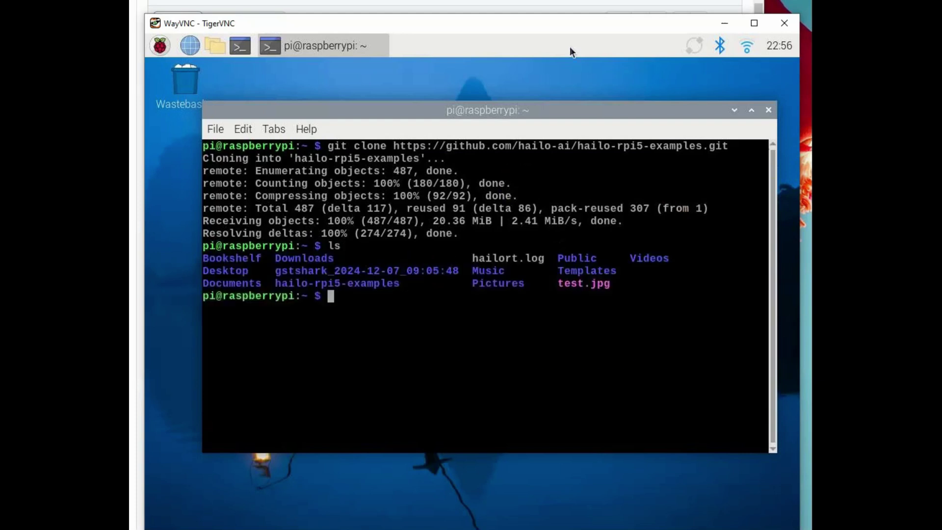
- Change into the hailo-rpi5-examples folder and list install.sh and setup_env.sh
double_click(394, 283)
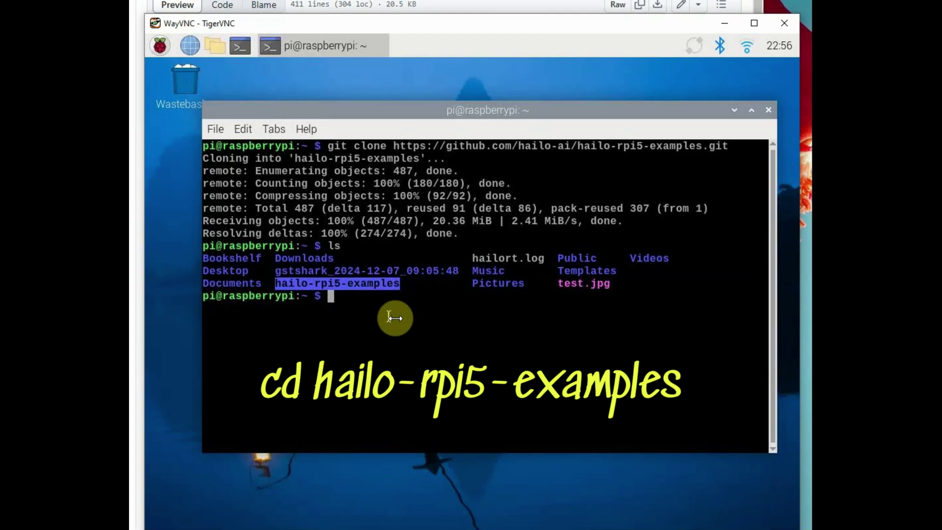
text(cd )
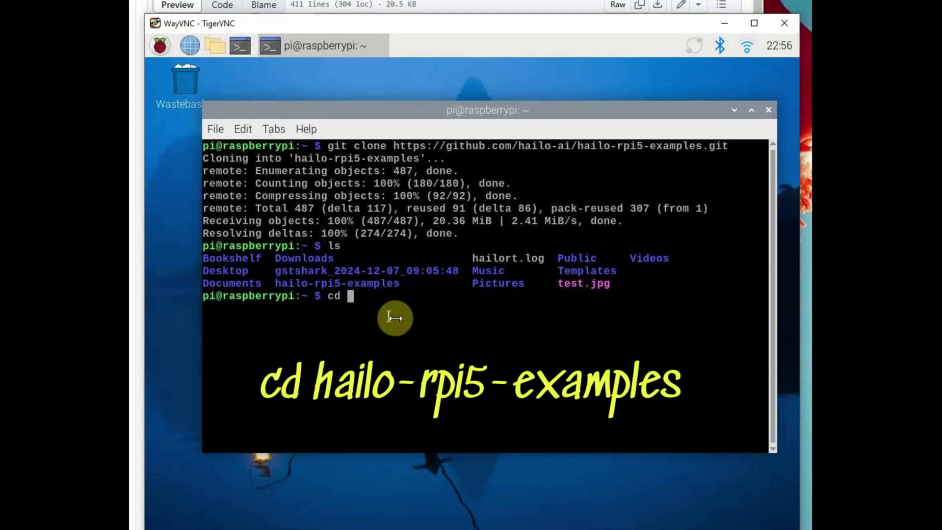
text(h)
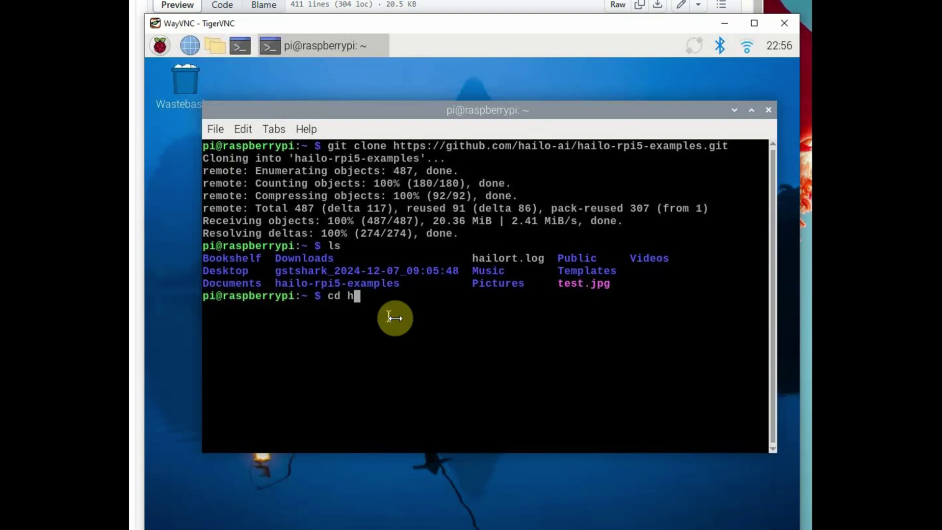
key(Tab)
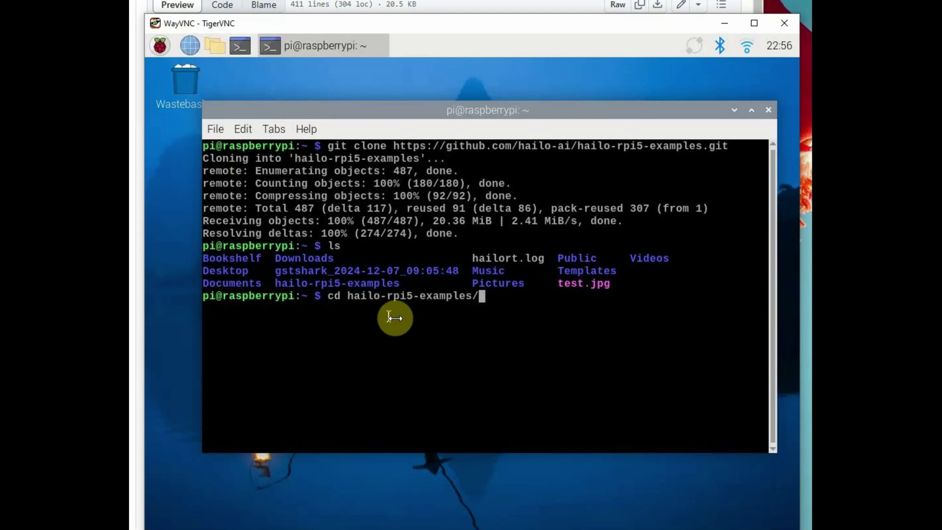
key(Return)
text(ls)
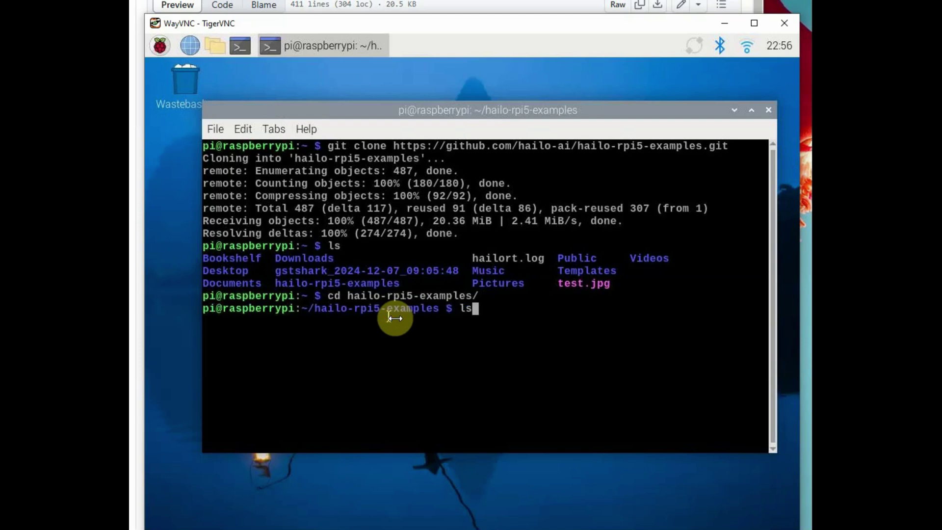
key(Return)
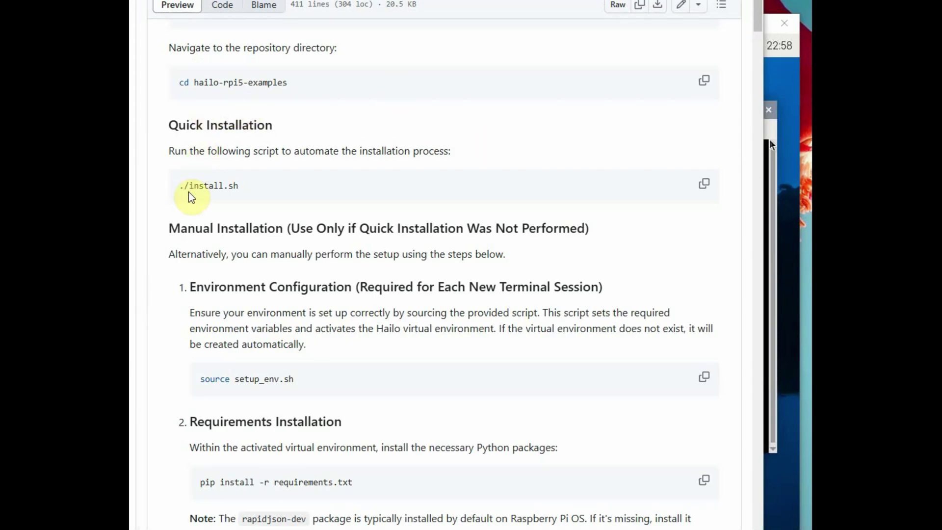
- Select the source setup_env.sh command from the README's Manual Installation steps
drag(179, 188, 240, 187)
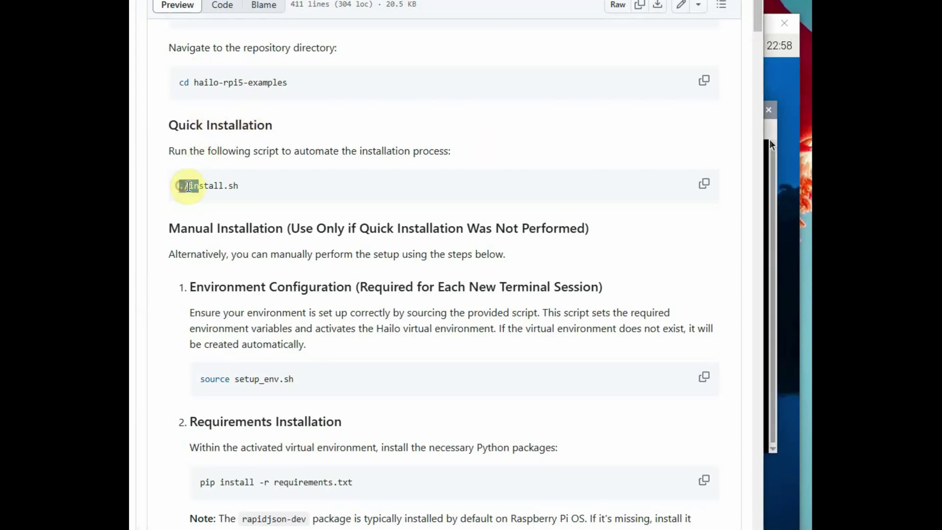
mouse_move(294, 286)
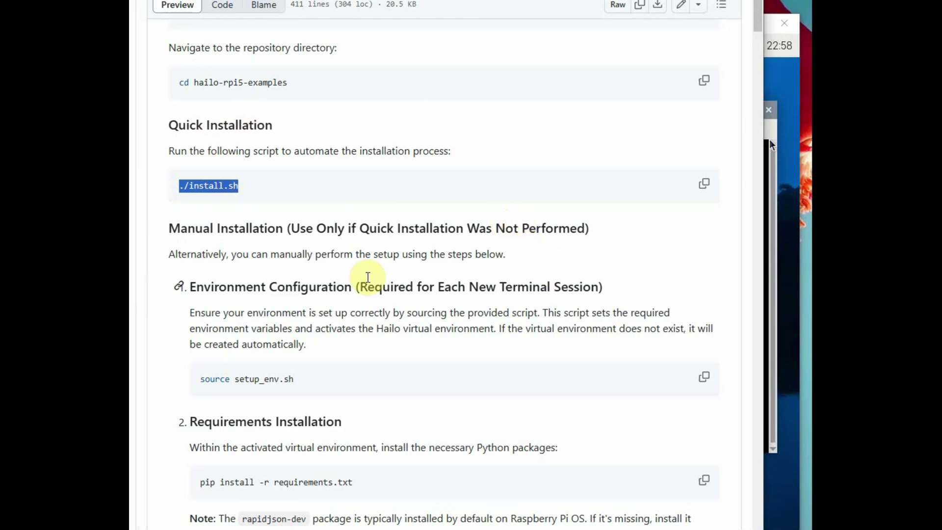
drag(169, 228, 607, 227)
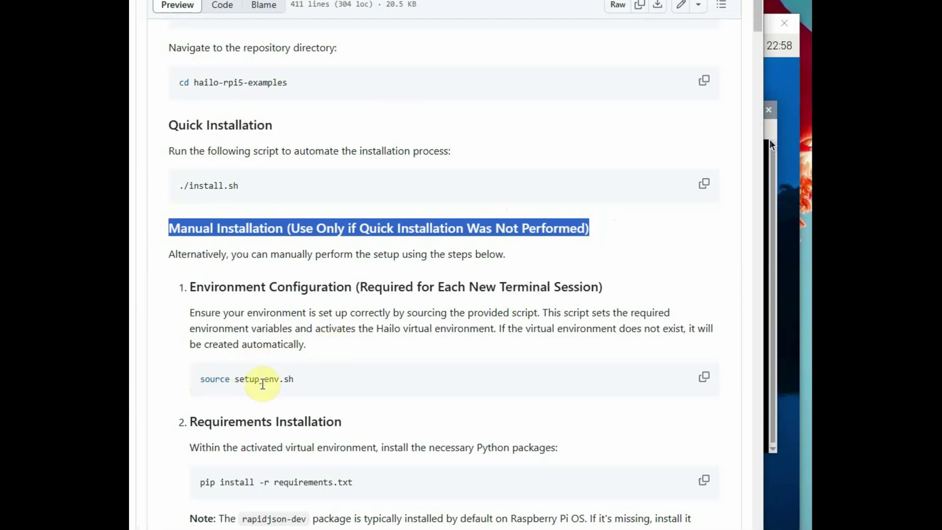
drag(202, 379, 303, 379)
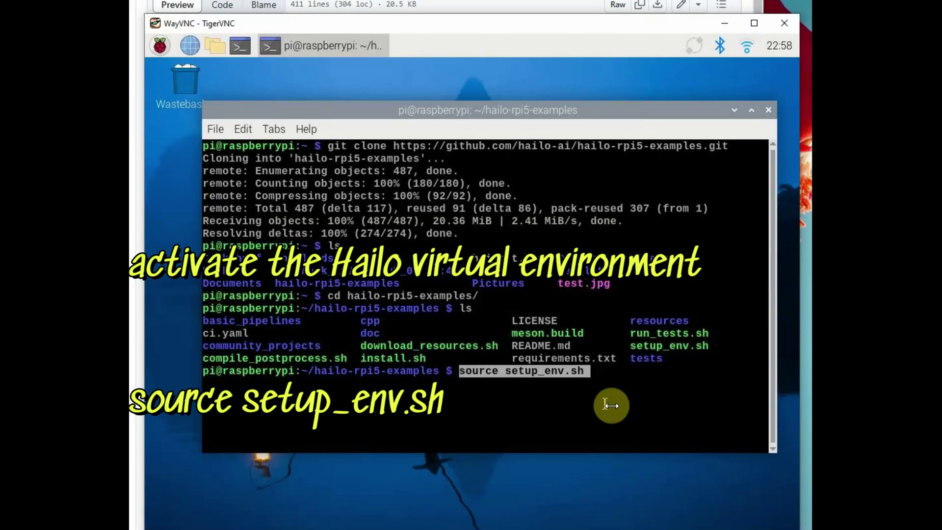
- Run source setup_env.sh, activating the venv_hailo_rpi5_examples environment for HAILO8L
key(Return)
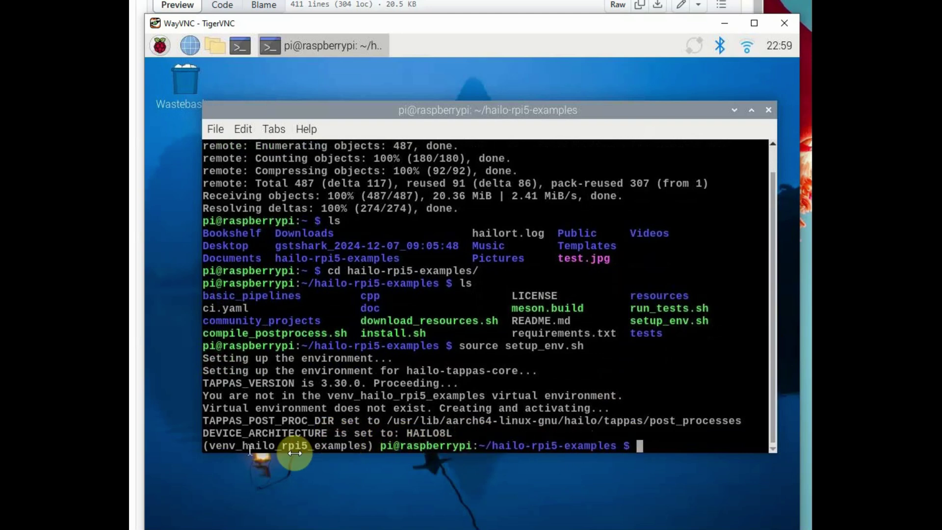
drag(216, 444, 473, 447)
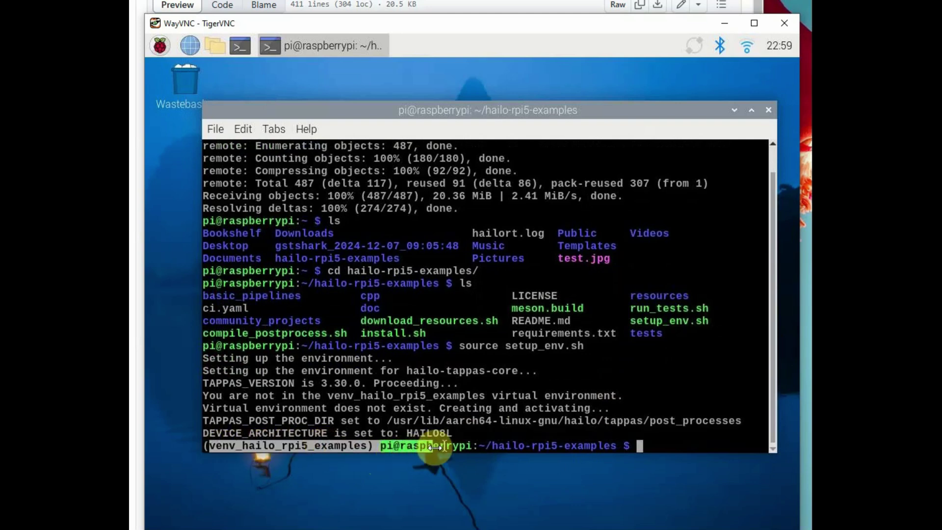
click(692, 448)
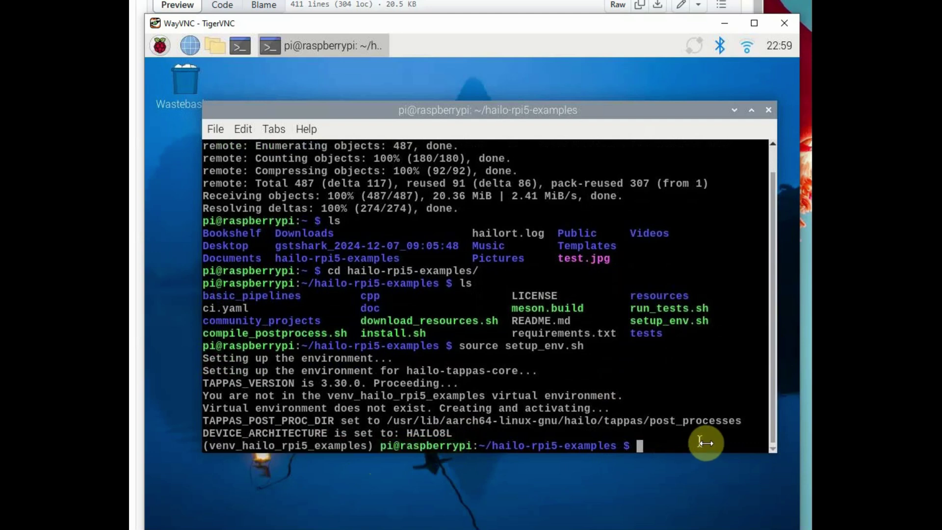
text(clear)
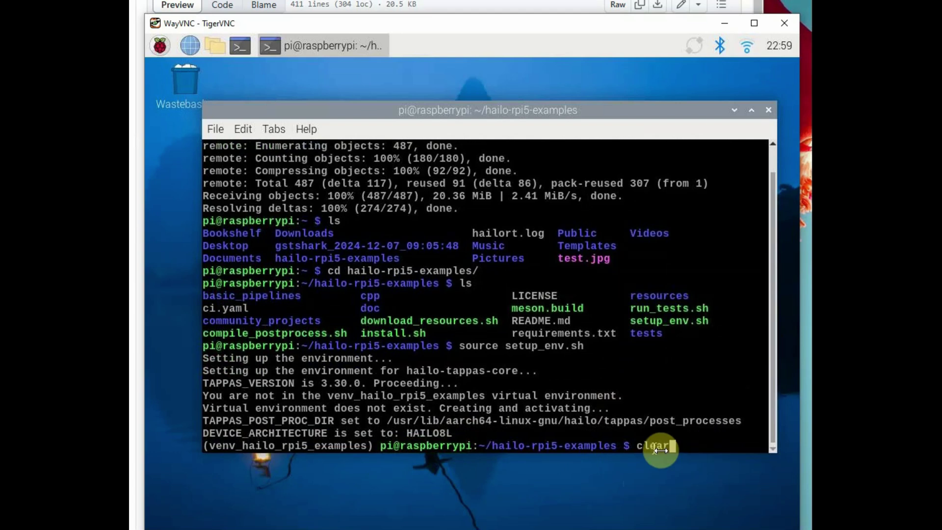
- Clear the terminal and run pip install -r requirements.txt, installing opencv-python and setproctitle
key(Return)
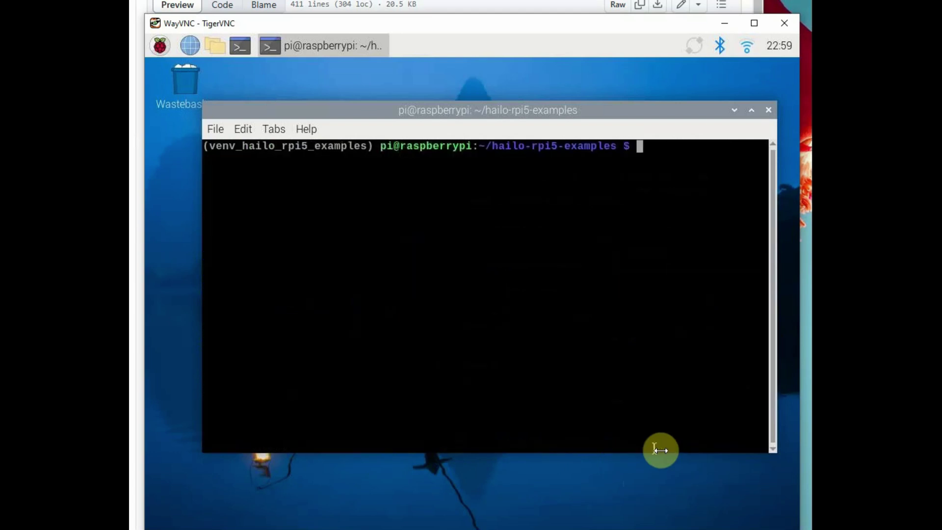
key(alt+Tab)
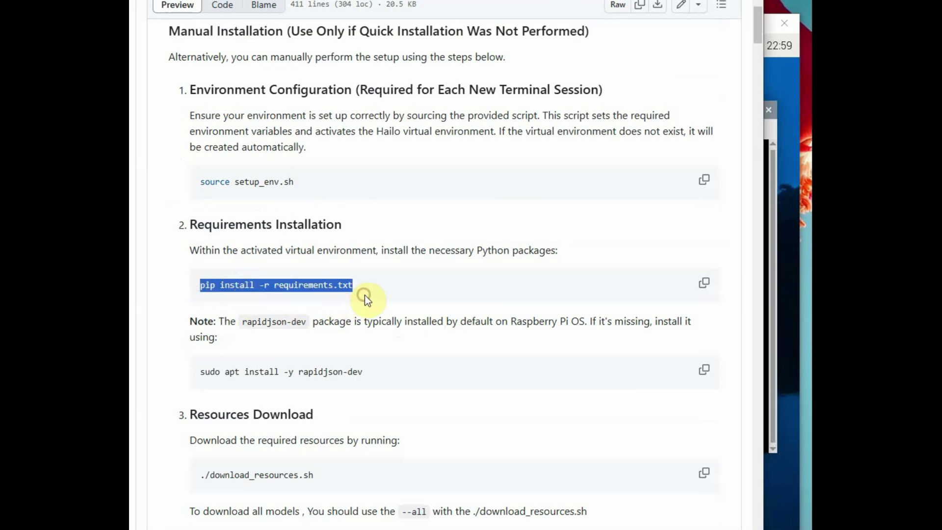
click(705, 288)
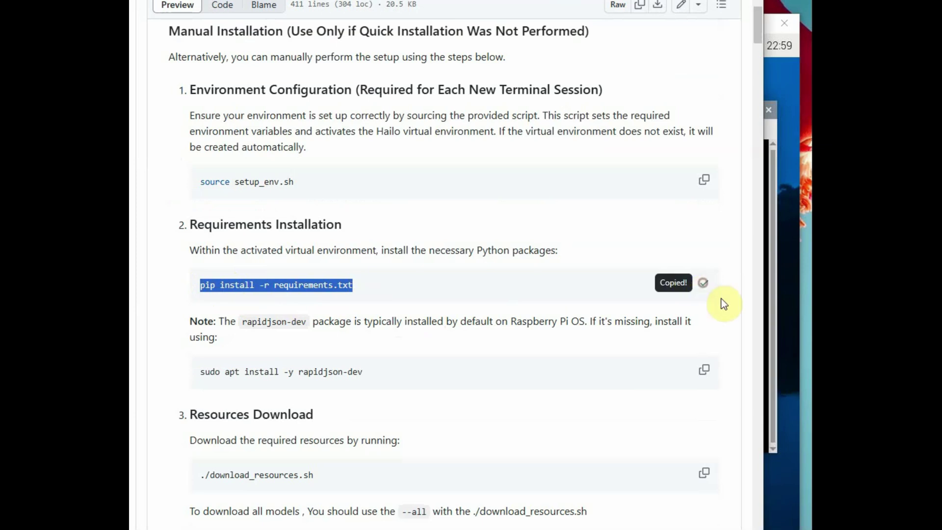
click(770, 316)
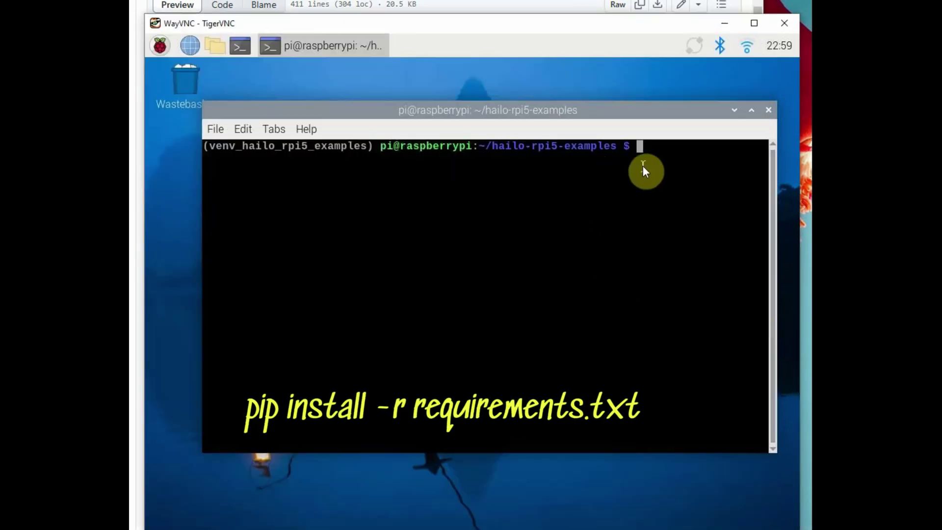
key(ctrl+shift+v)
key(Return)
key(ctrl+shift+v)
key(Return)
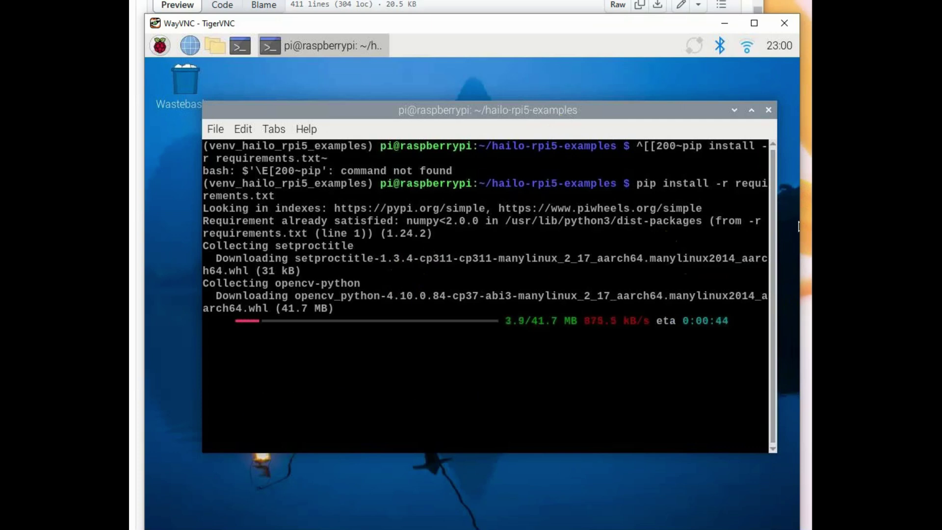
click(325, 230)
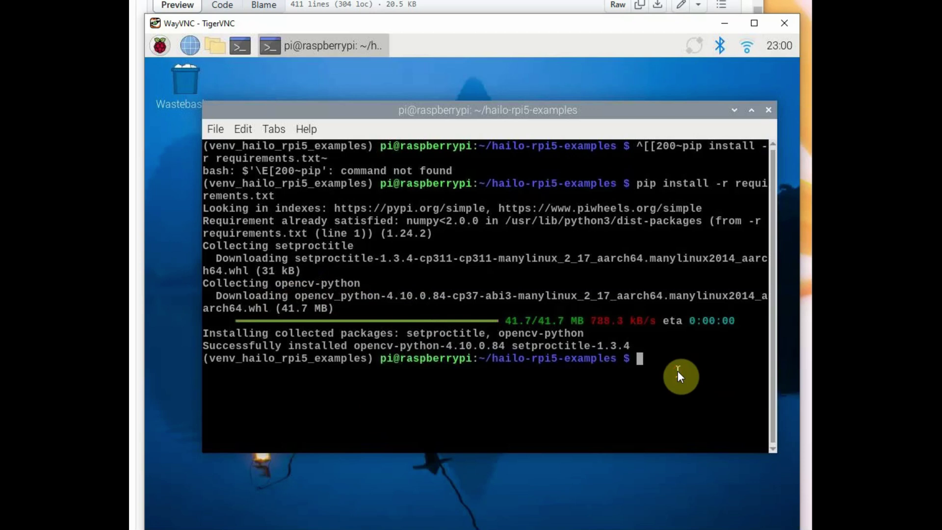
- Clear the terminal and run sudo apt install -y rapidjson-dev copied from the README
text(cl)
text(r)
key(Return)
key(alt+Tab)
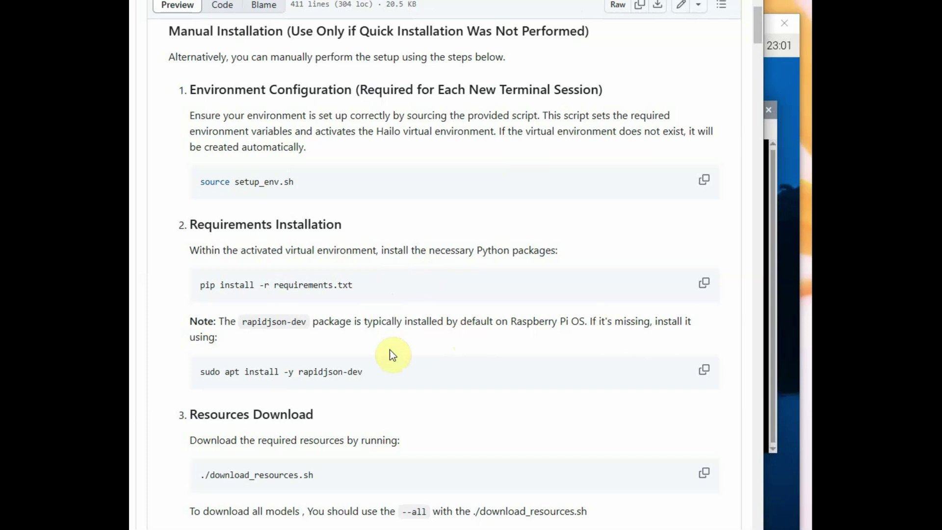
drag(218, 322, 292, 334)
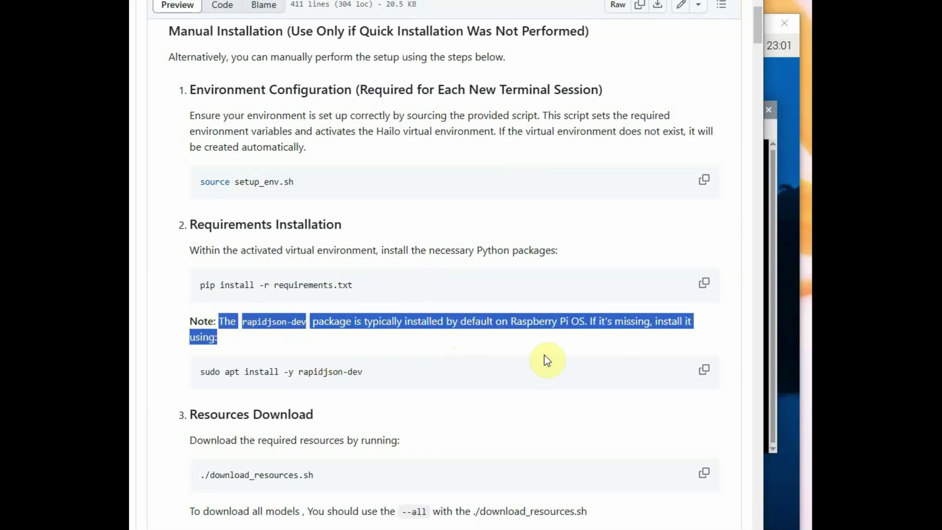
click(703, 371)
click(778, 318)
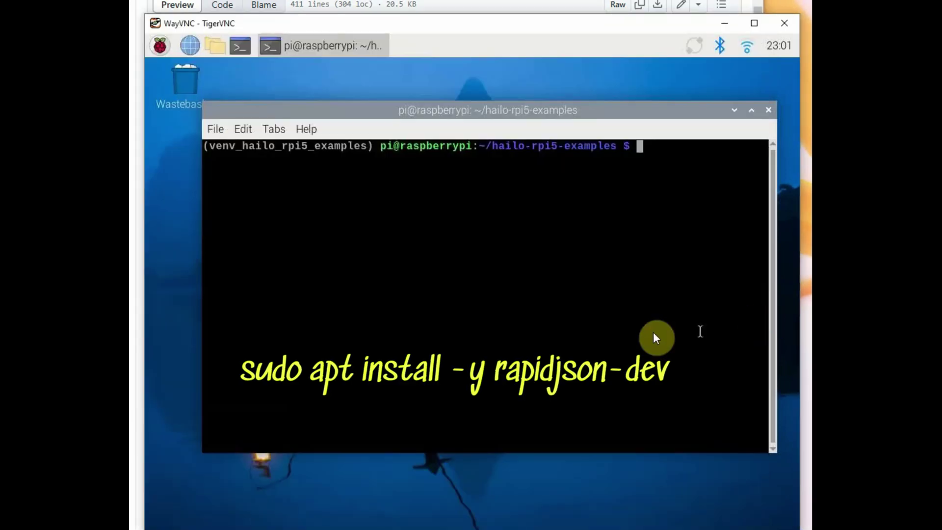
key(ctrl+shift+v)
key(Return)
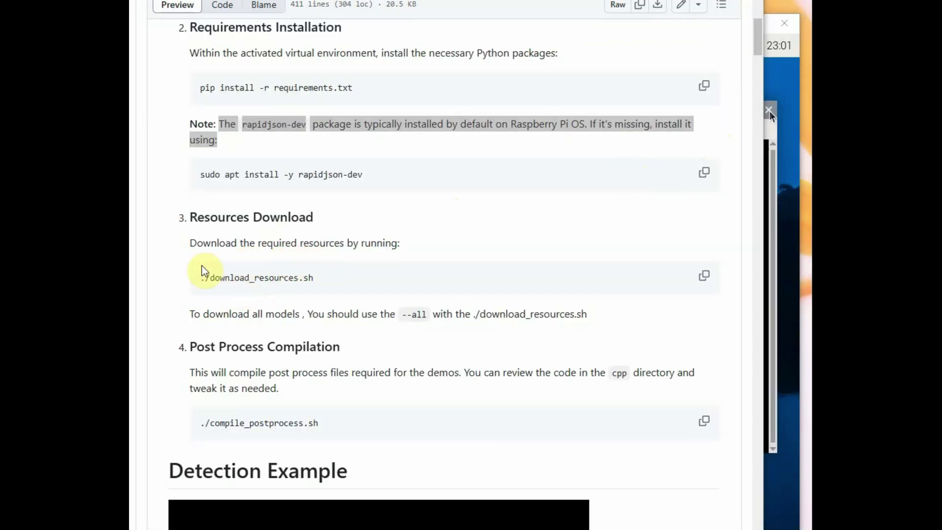
- Copy the ./download_resources.sh command from the README for the Pi terminal
mouse_move(230, 244)
mouse_down()
mouse_move(195, 244)
mouse_move(397, 243)
mouse_up()
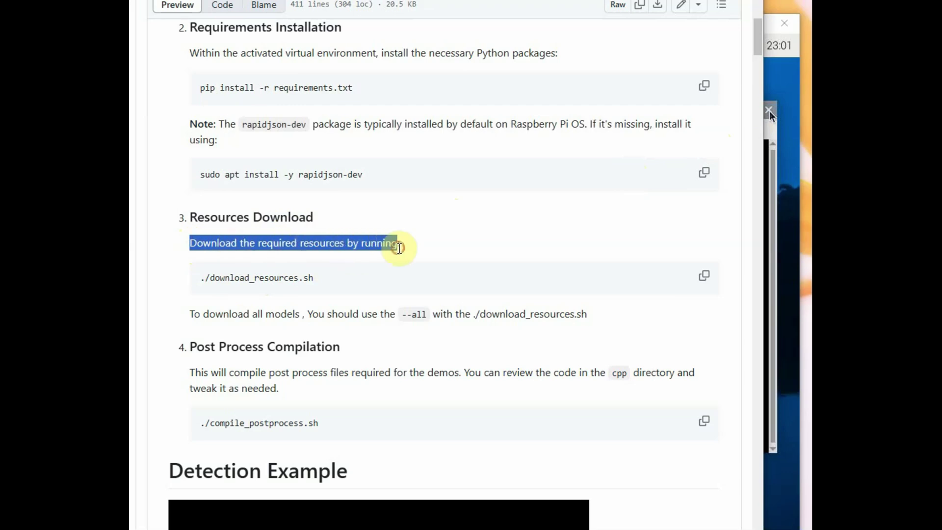
click(704, 276)
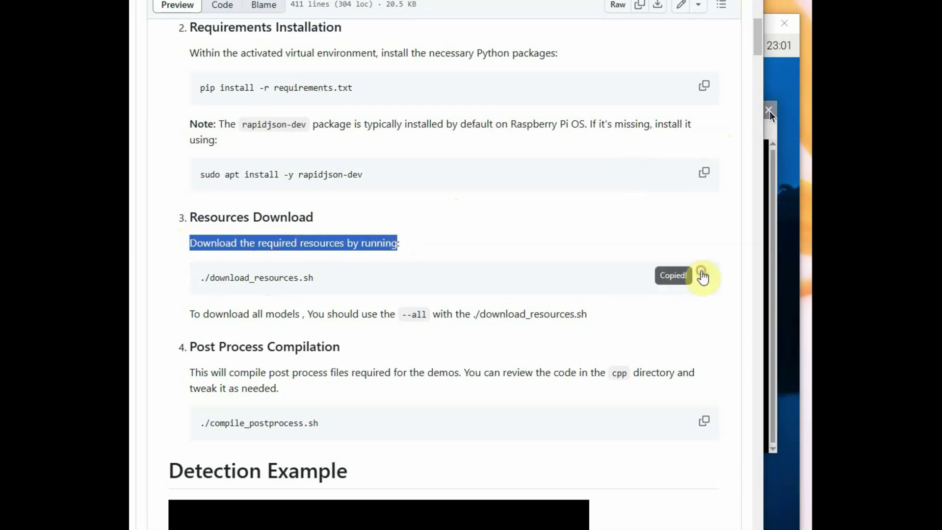
click(787, 245)
- Run ./download_resources.sh to fetch HAILO8L models and demo videos like detection0.mp4 and barcode.mp4
key(ctrl+shift+v)
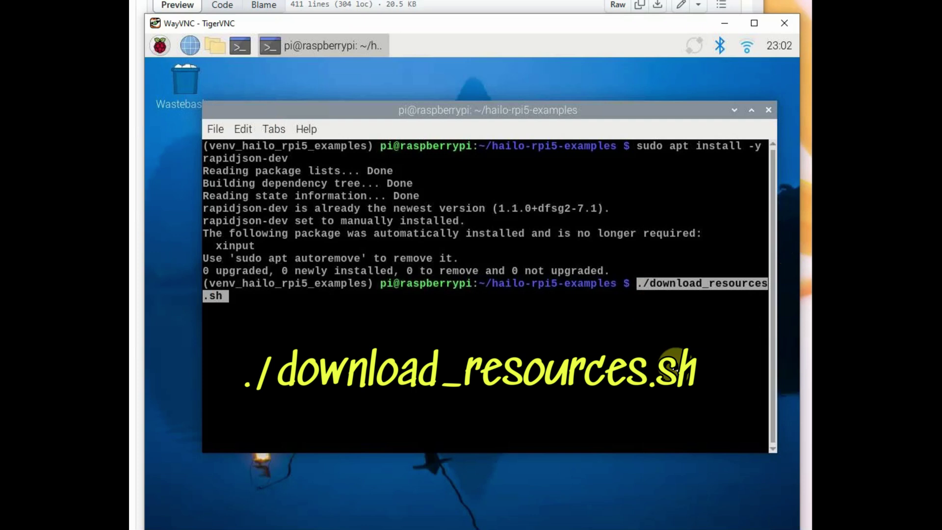
key(Return)
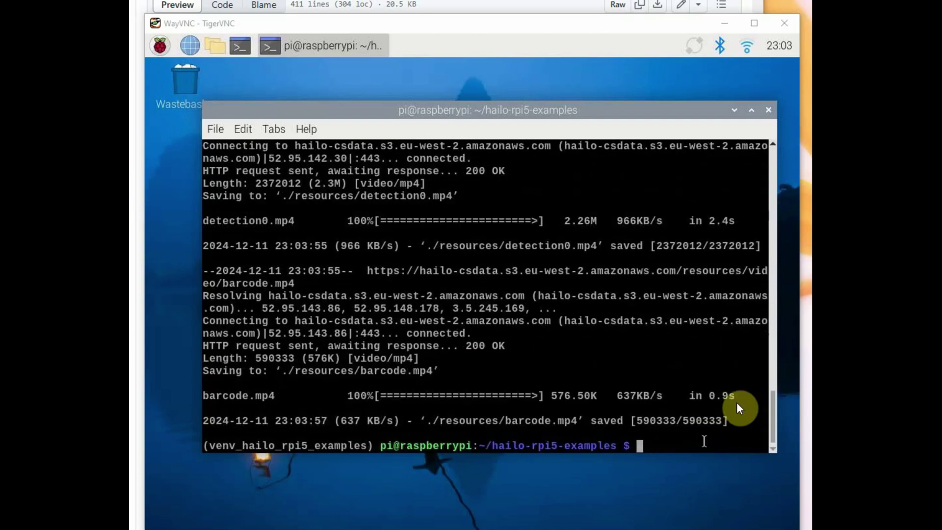
click(658, 458)
key(alt+Tab)
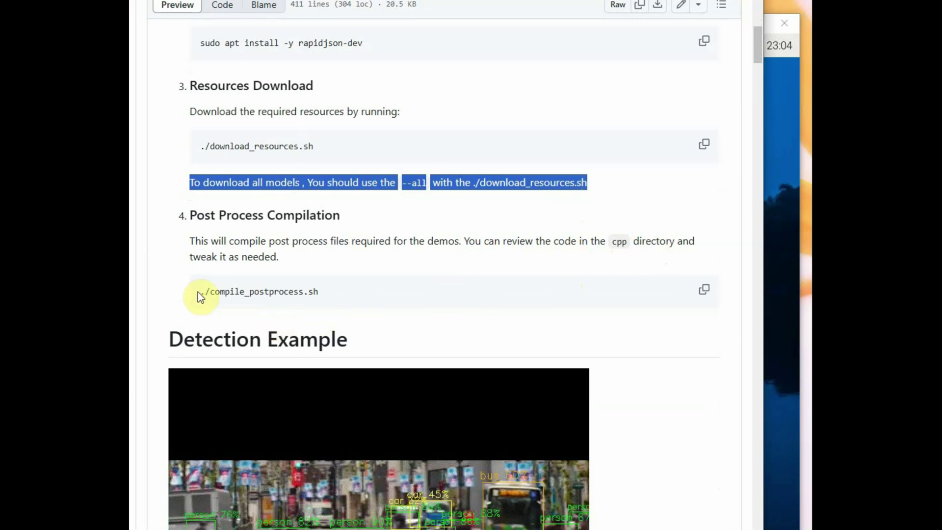
- Select the compile_postprocess.sh, get_usb_camera.py and detection.py --input /dev/video<X> commands in the guide
drag(198, 293, 322, 293)
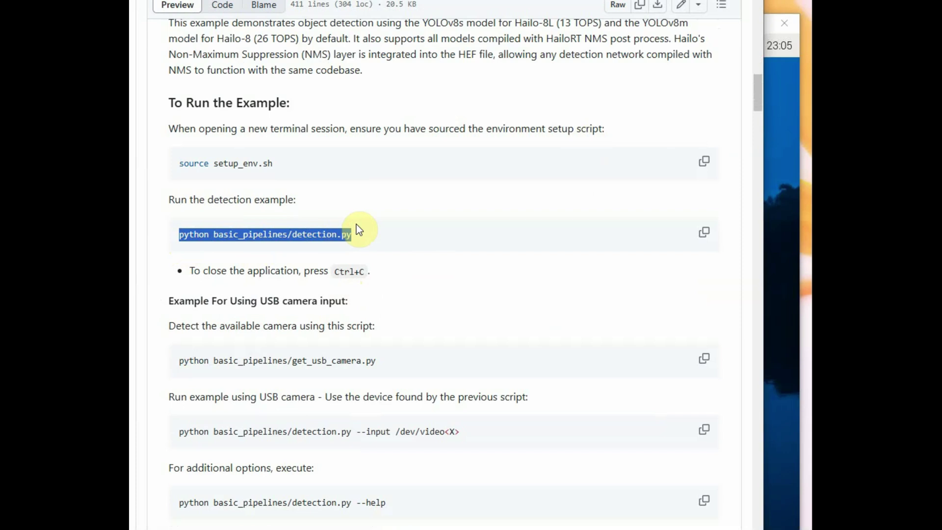
drag(178, 360, 362, 351)
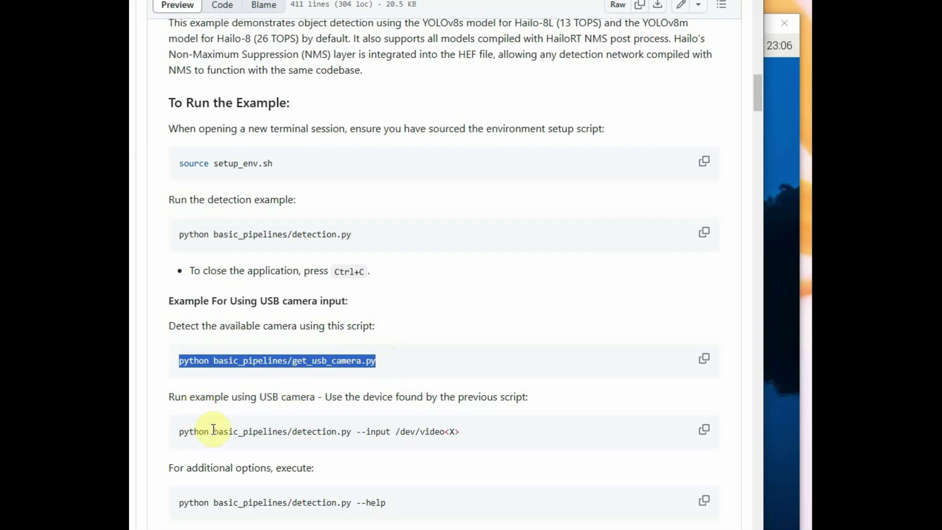
drag(177, 433, 374, 434)
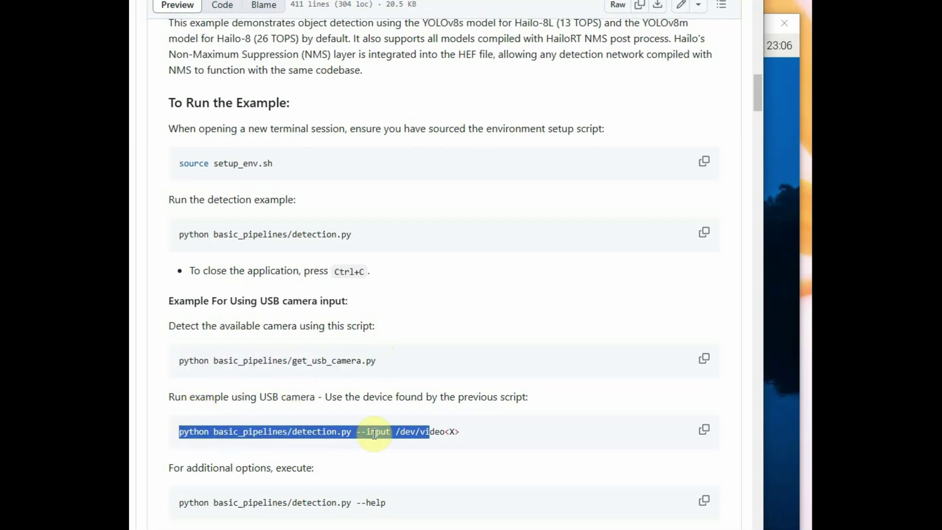
scroll(324, 476, down, 3)
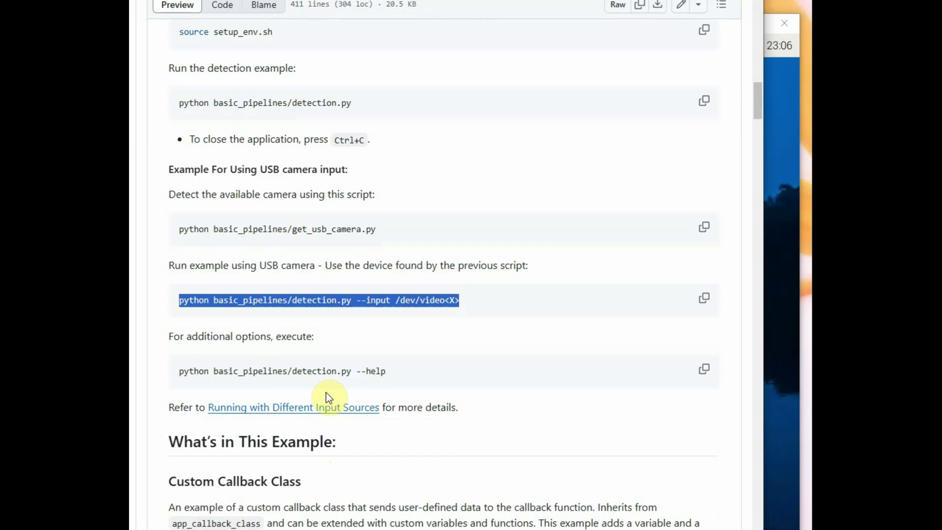
scroll(338, 297, up, 3)
- Run the pasted detection.py demo on the street sample video, then stop it with Ctrl+C
key(alt+Tab)
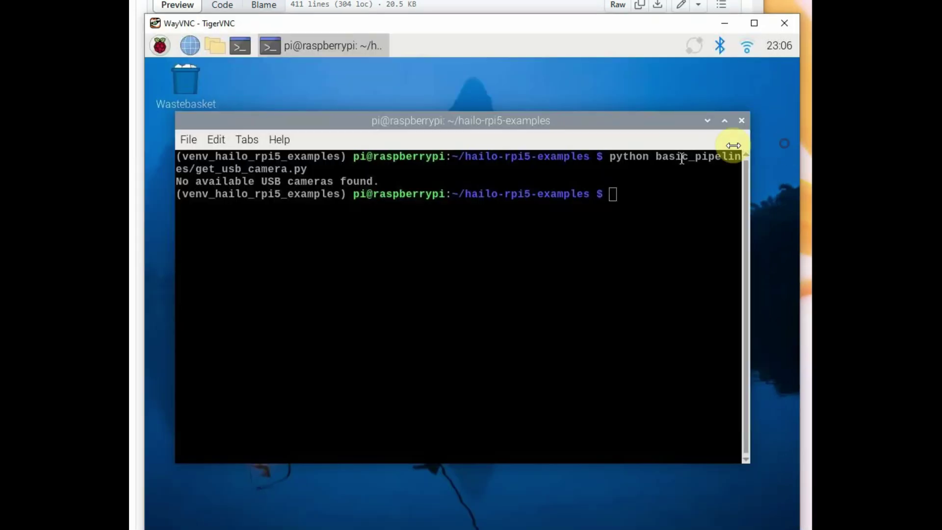
right_click(647, 203)
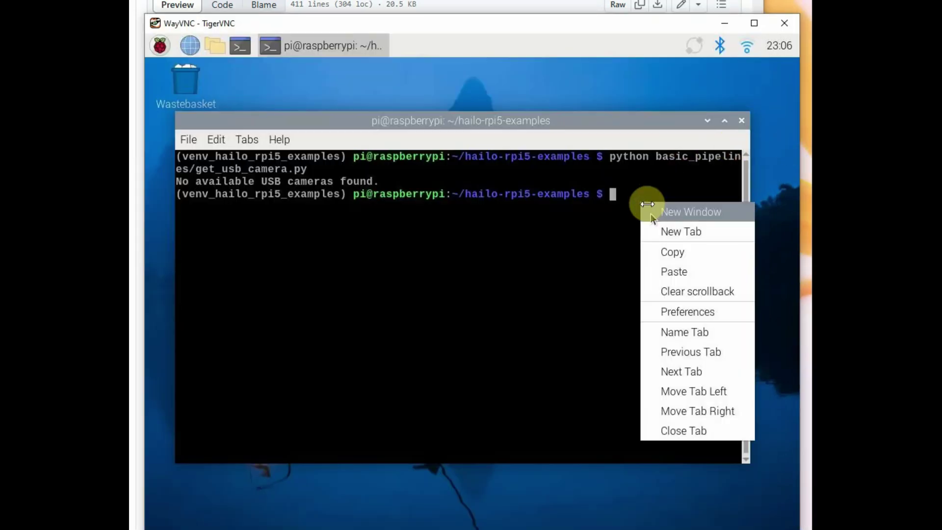
click(673, 272)
key(Return)
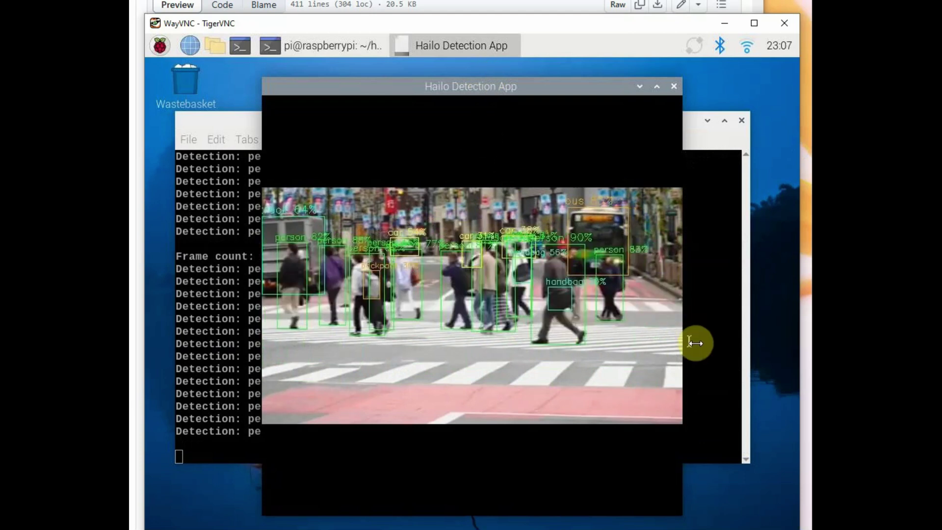
click(719, 362)
key(ctrl+c)
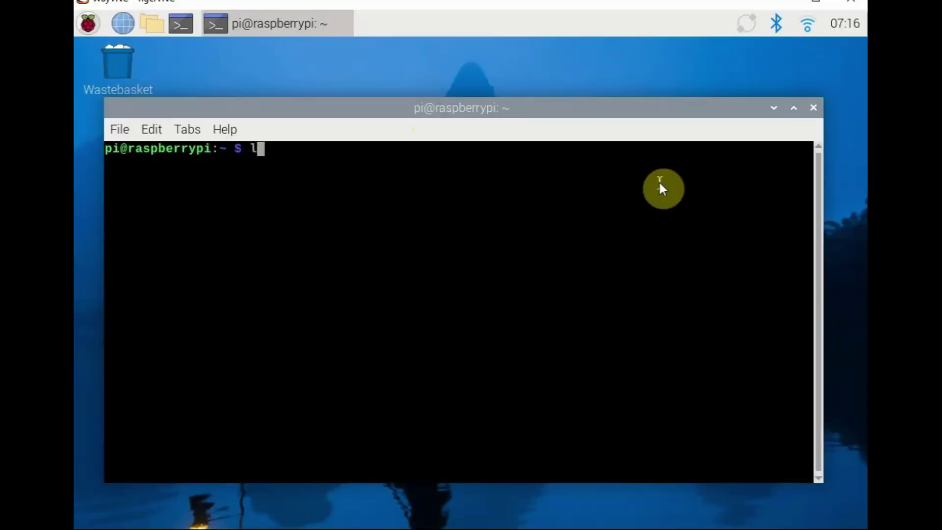
- List the home directory and change into the hailo-rpi5-examples folder
text(s)
key(Return)
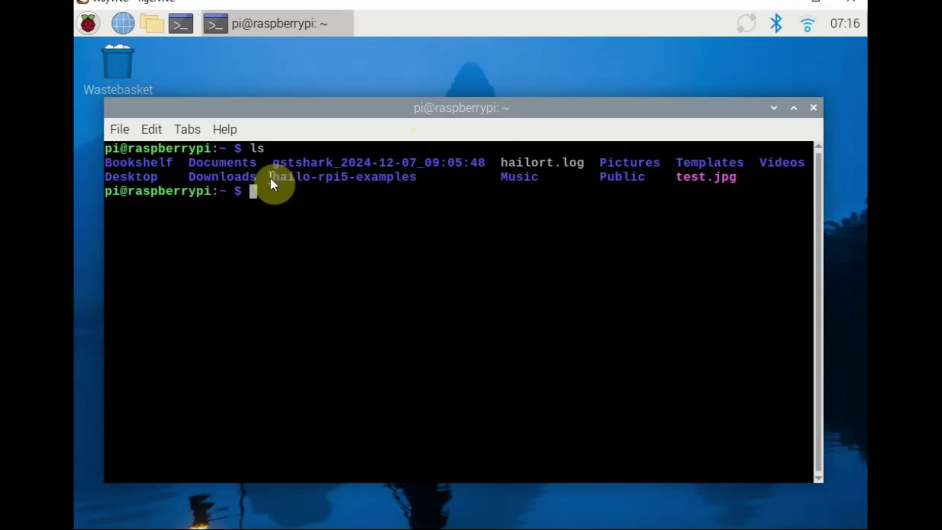
drag(271, 177, 393, 179)
text(cd h)
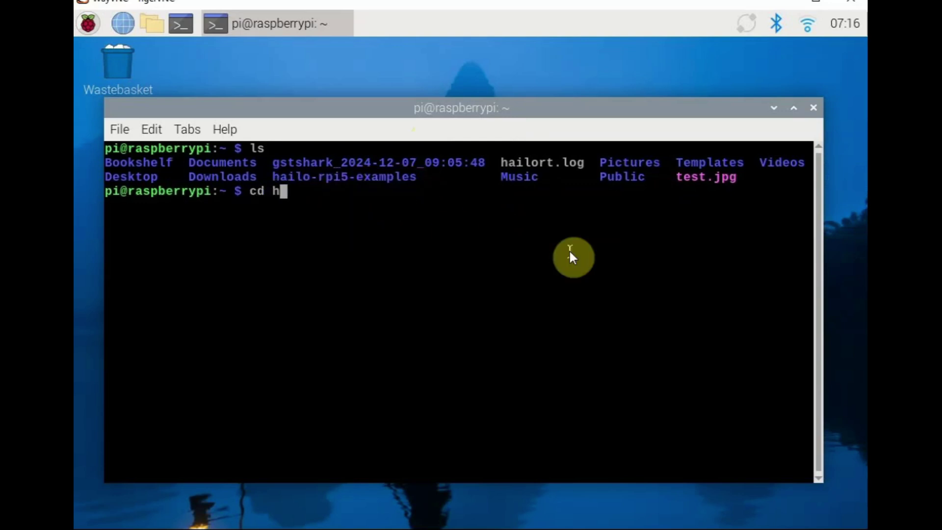
key(Tab)
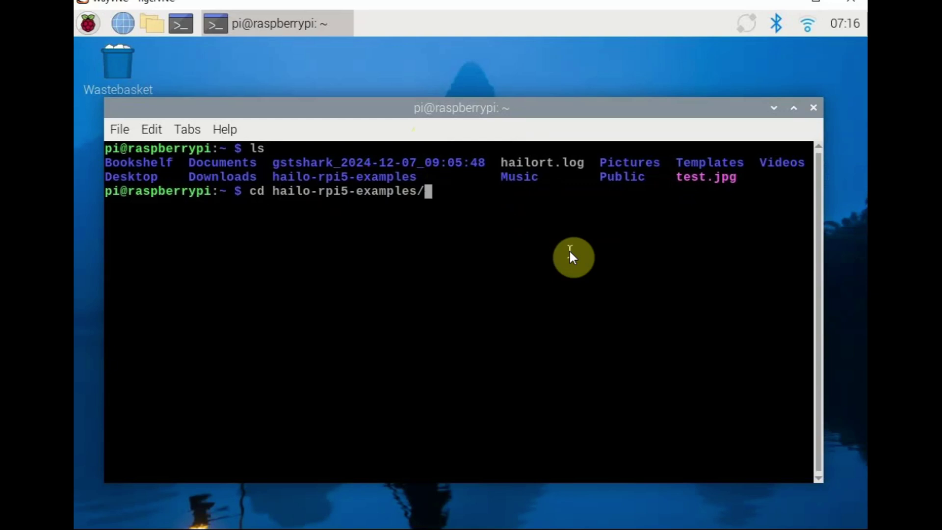
key(Return)
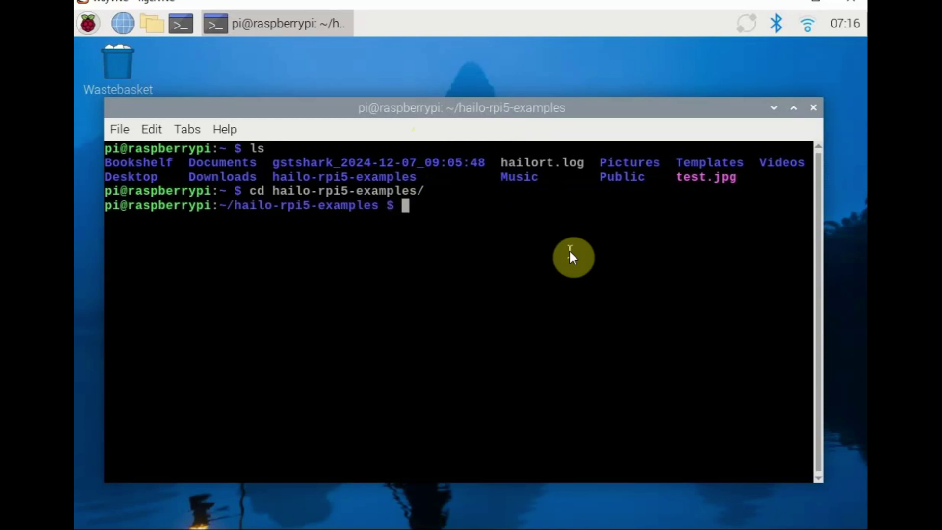
- Source setup_env.sh to activate the venv_hailo_rpi5_examples environment
text(source )
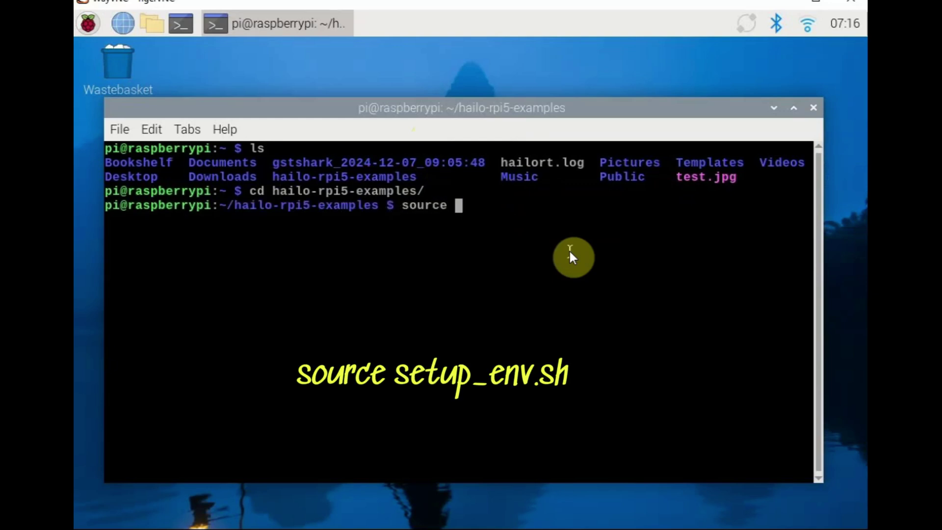
text(s)
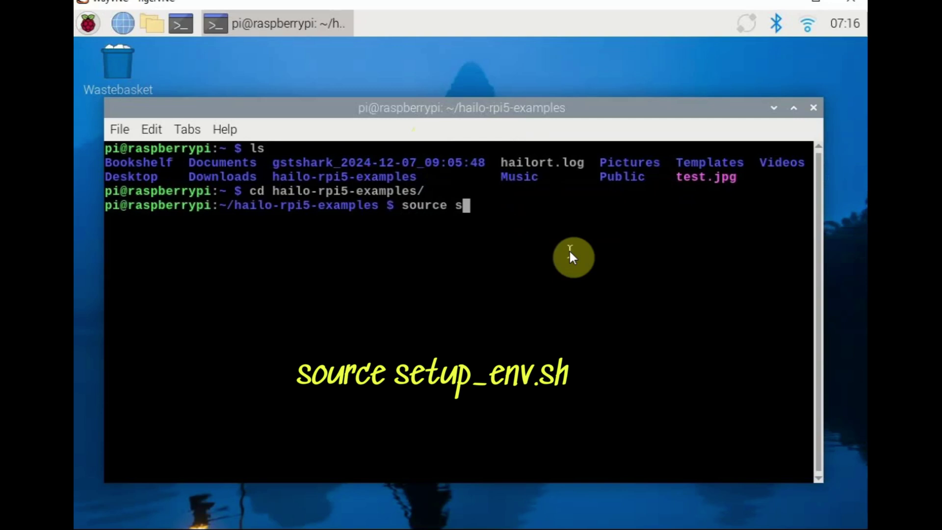
text(e)
key(Tab)
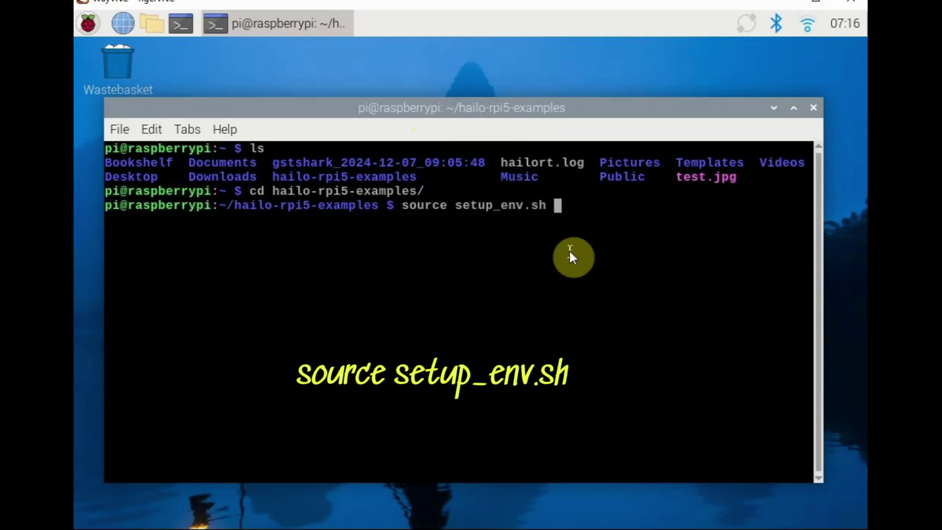
key(Return)
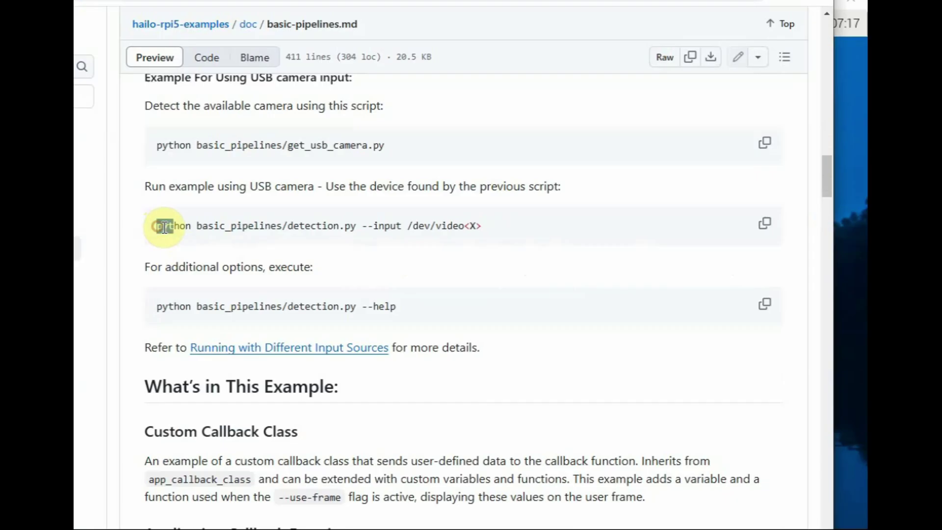
- Run python basic_pipelines/detection.py --input rpi, copied from GitHub, to detect on the Pi camera
right_click(394, 225)
click(407, 251)
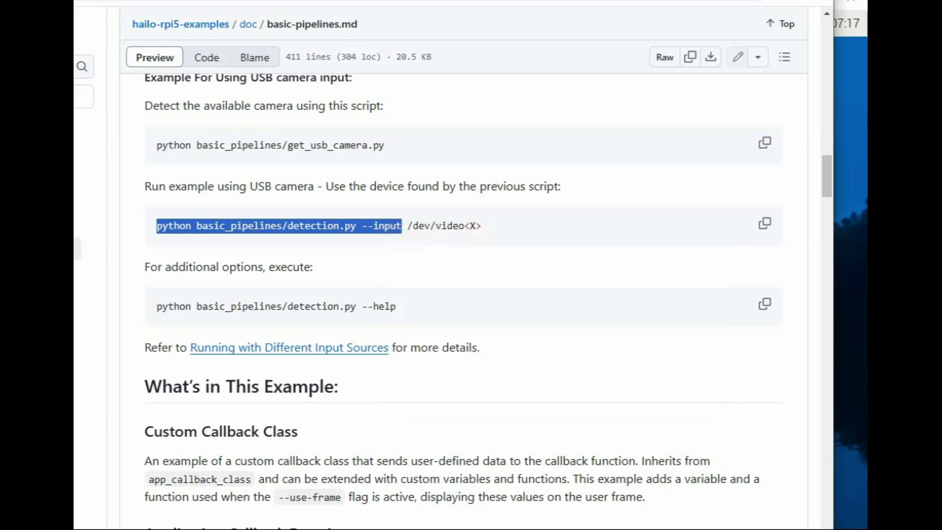
key(alt+Tab)
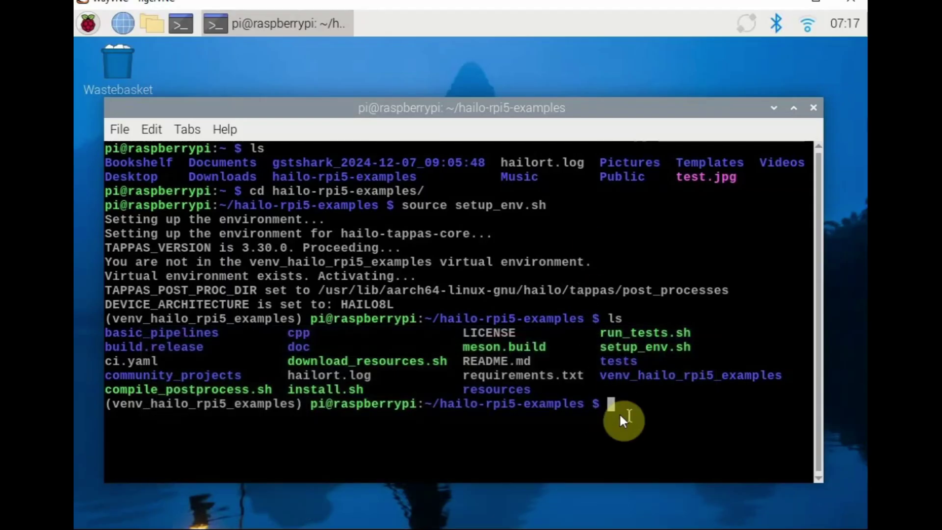
right_click(619, 413)
click(684, 225)
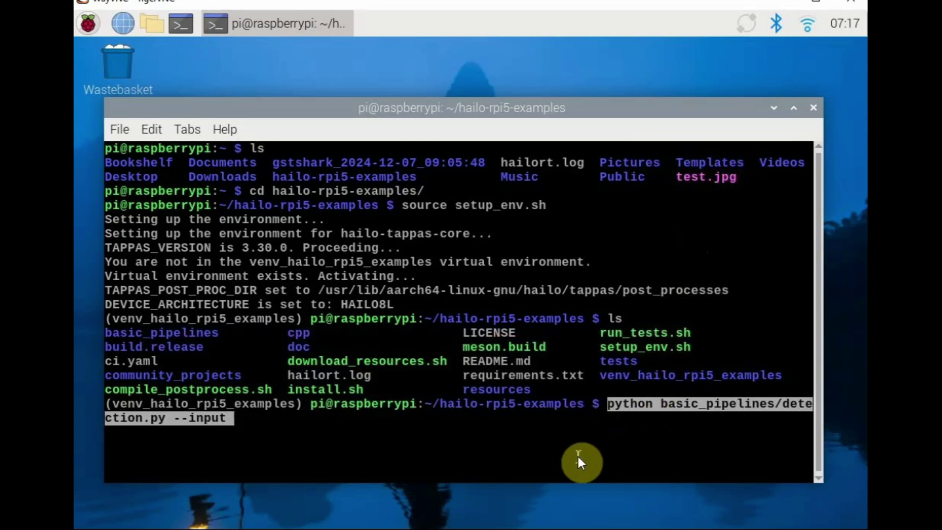
key(End)
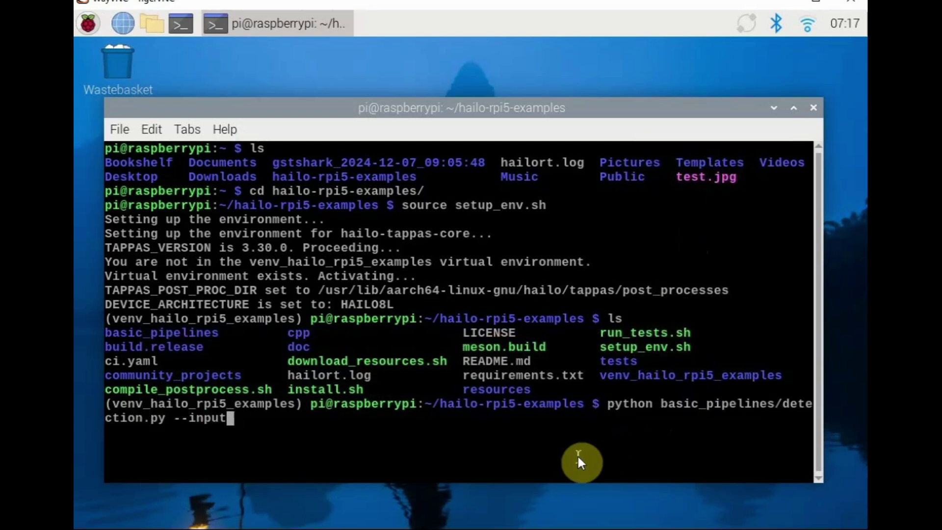
key(Left)
key(Left)
key(Left)
key(Left)
key(Left)
key(Left)
key(Left)
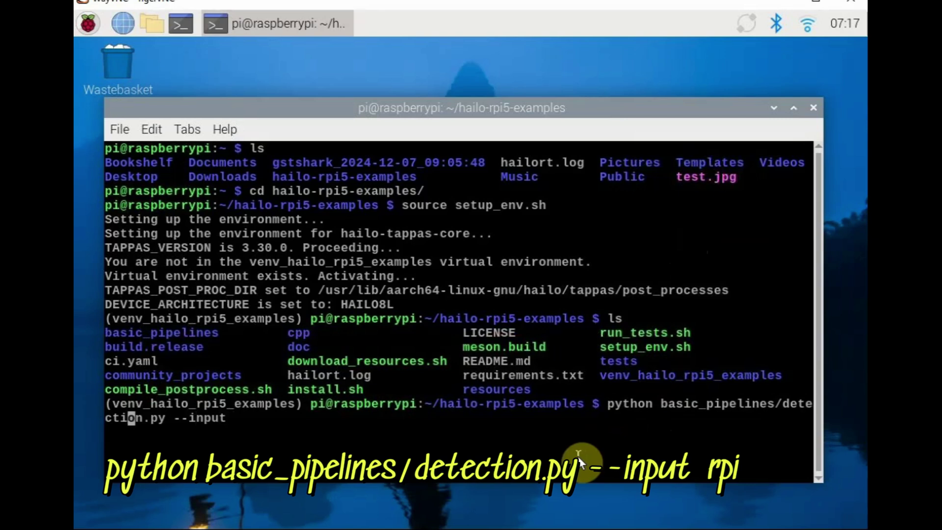
key(Left)
key(Left)
key(Left)
key(Left)
key(Left)
key(Left)
key(Left)
key(Left)
key(Left)
key(End)
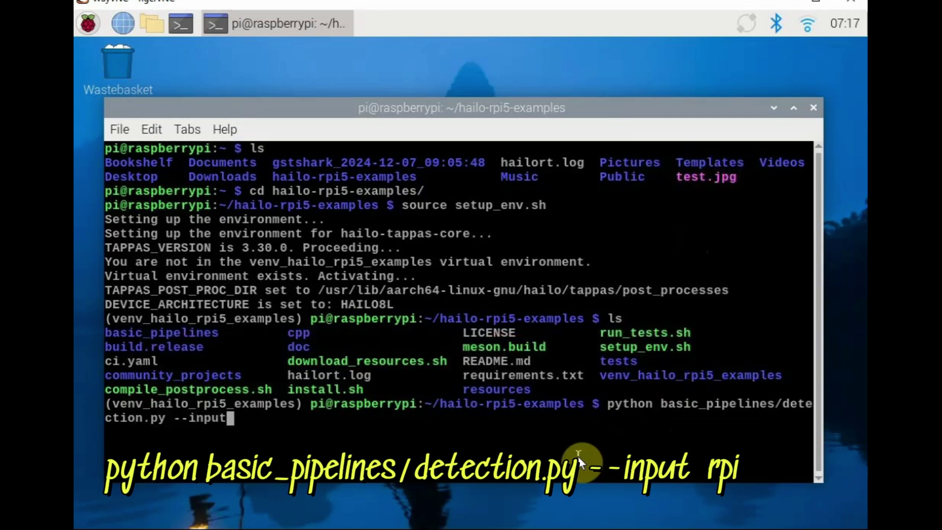
text( r)
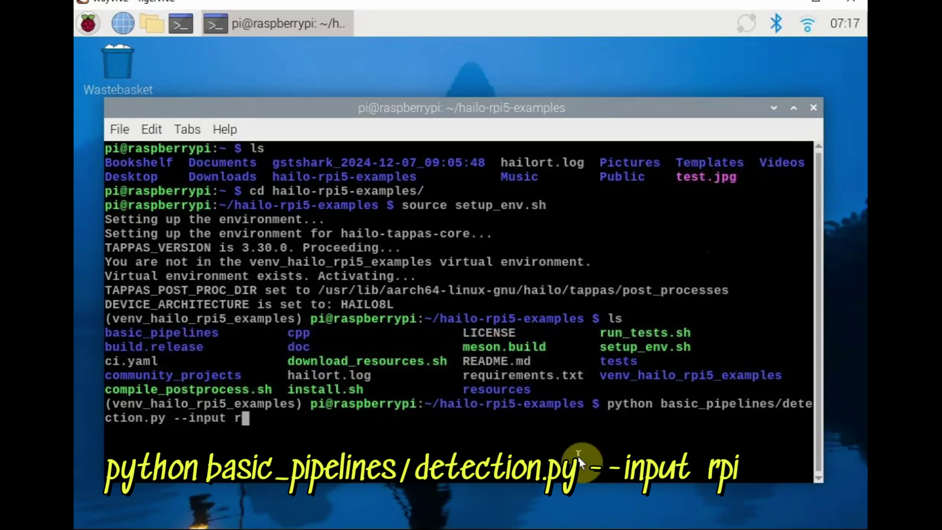
text(pi)
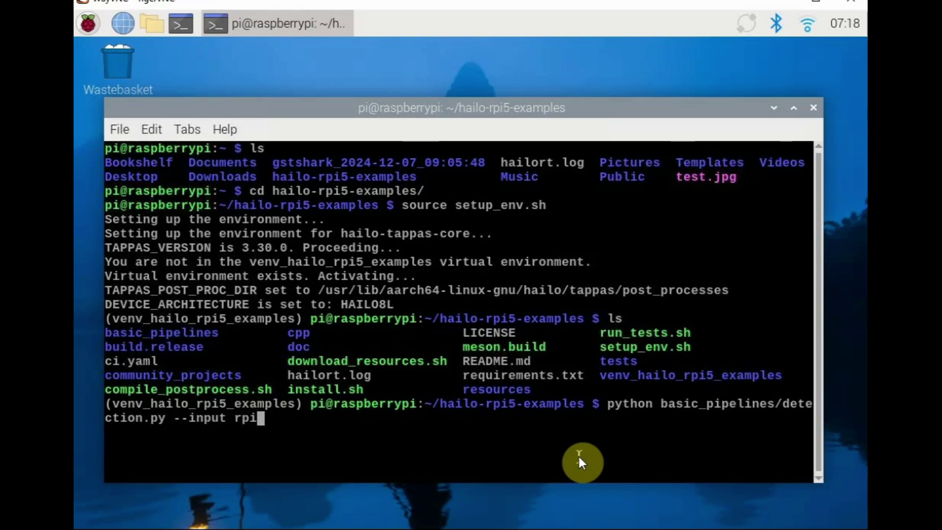
key(Return)
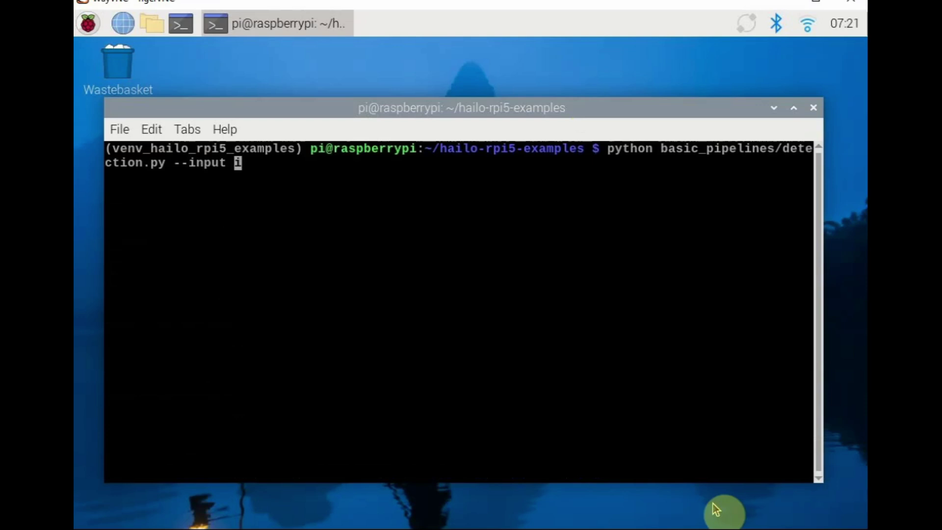
- Enter 'resources detection.mp4' as the detection command's --input value
text(resources)
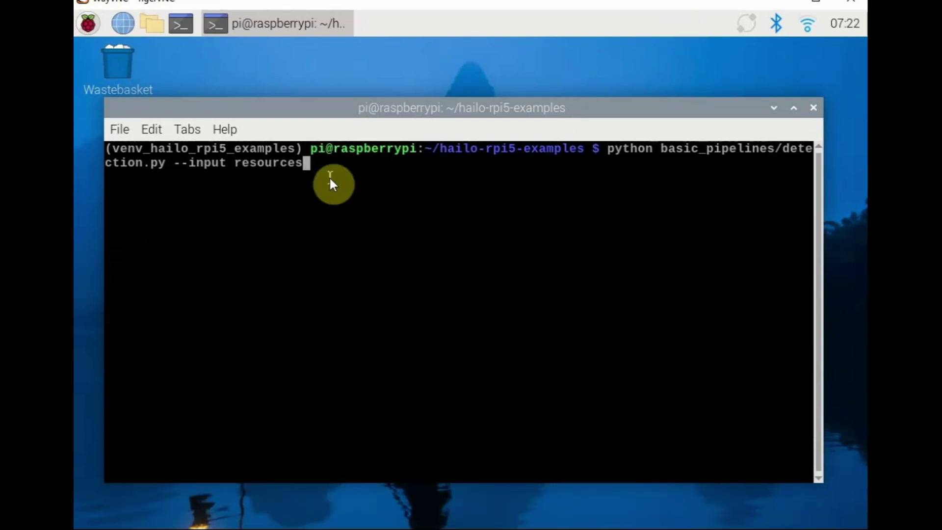
text( detection.mp4)
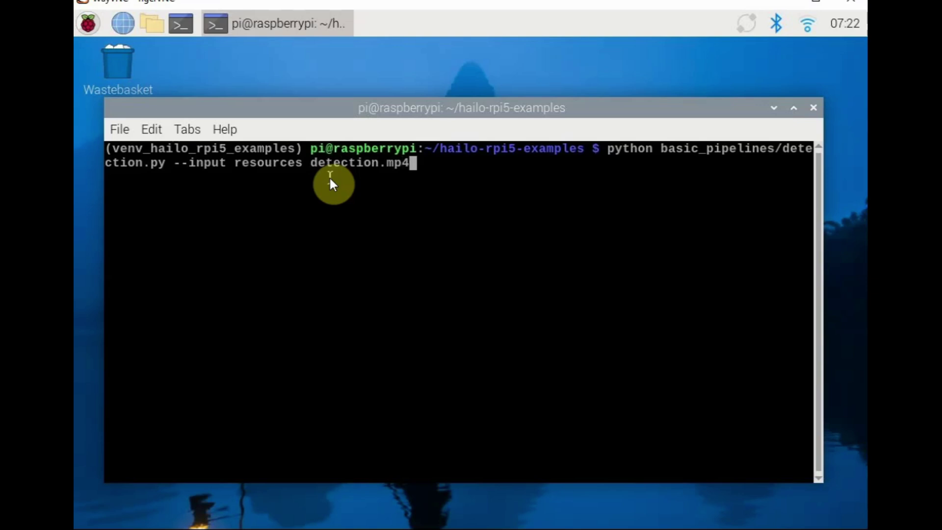